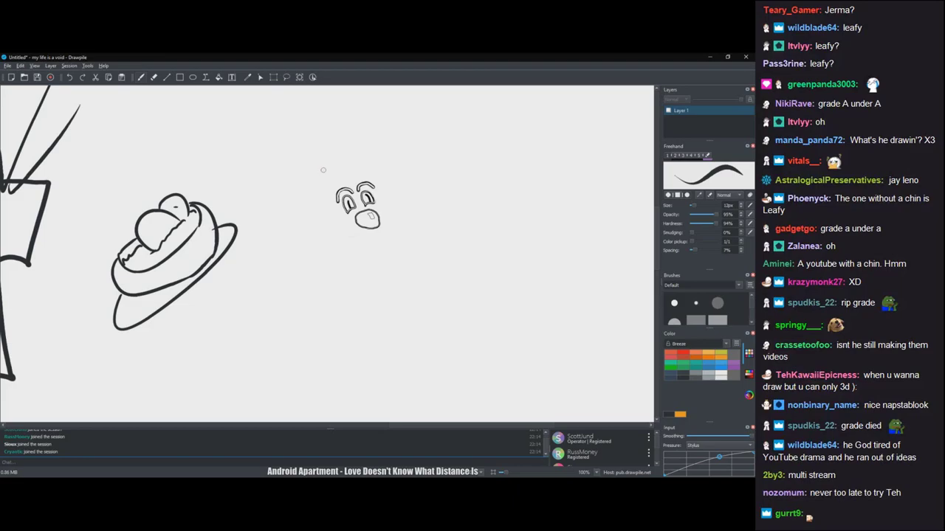
- Draw an arc above the small face to begin a round head outline
mouse_move(304, 159)
left_mouse_down()
mouse_move(345, 133)
mouse_move(374, 130)
left_mouse_up()
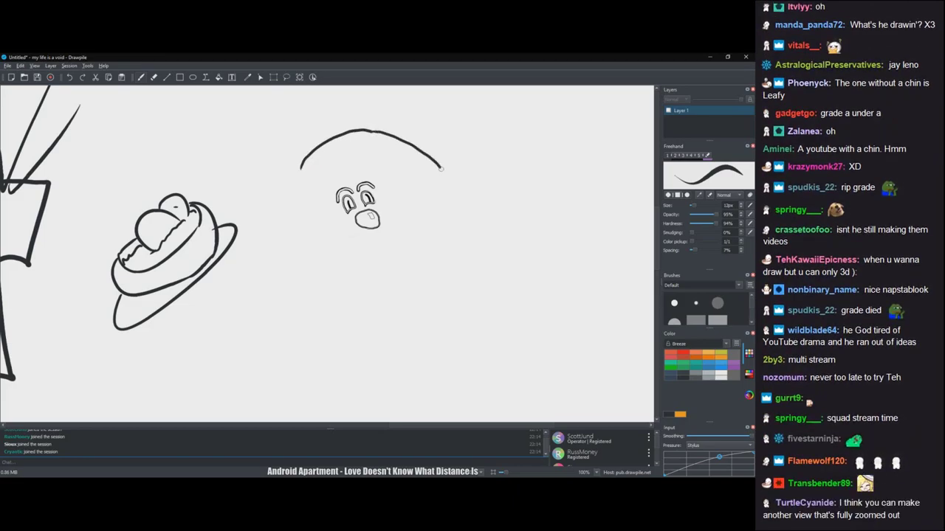
- Close a round body around the face and add spindly legs on both sides
mouse_move(446, 200)
left_mouse_down()
mouse_move(424, 240)
mouse_move(362, 277)
left_mouse_up()
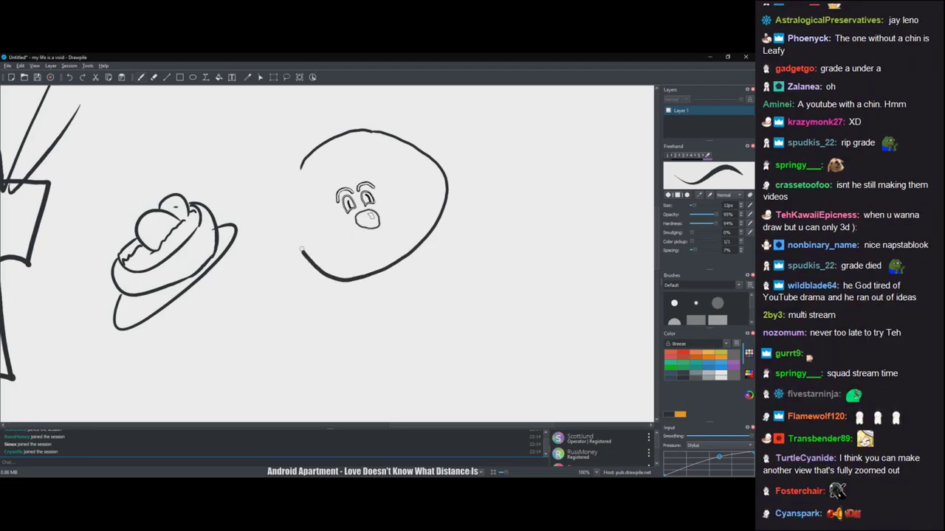
left_click_drag(302, 251, 297, 177)
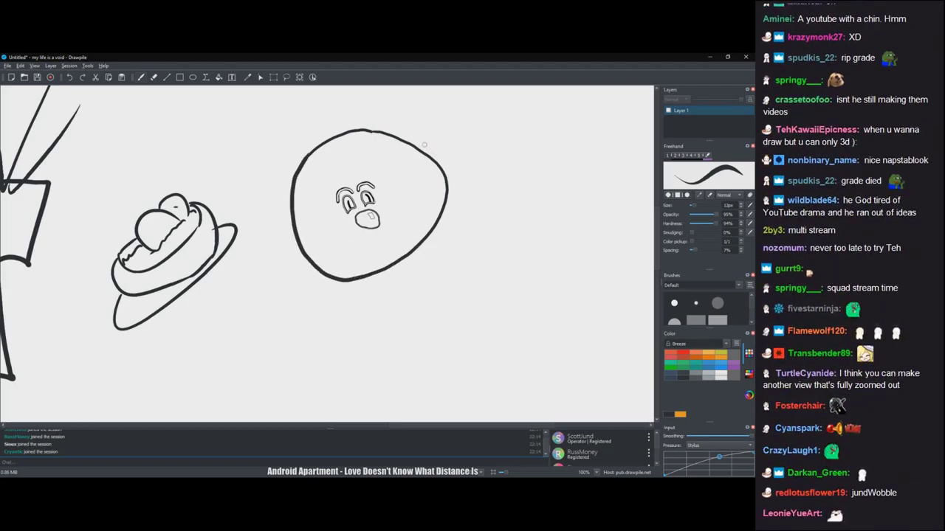
left_click_drag(400, 136, 466, 117)
left_click_drag(434, 158, 477, 153)
left_click_drag(449, 190, 479, 186)
mouse_move(290, 189)
left_mouse_down()
mouse_move(267, 202)
mouse_move(272, 261)
mouse_move(296, 282)
left_mouse_up()
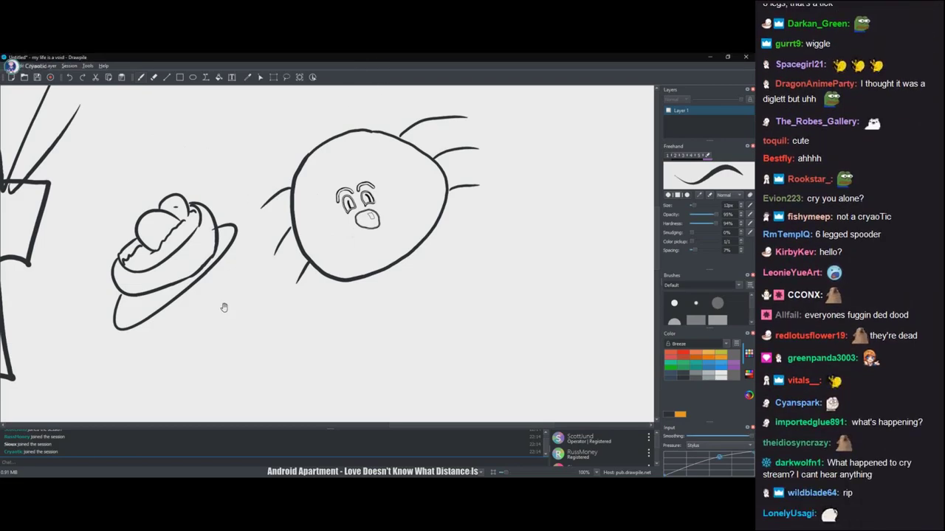
mouse_move(222, 305)
left_mouse_down()
mouse_move(253, 313)
mouse_move(215, 312)
mouse_move(255, 307)
mouse_move(365, 194)
mouse_move(347, 291)
left_mouse_up()
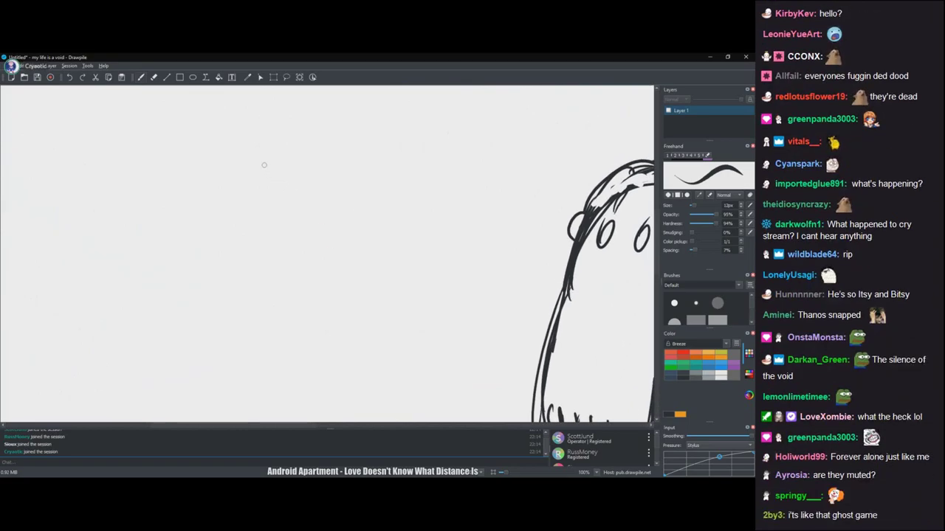
- Draw the first outline curves of a new figure beside the spider
mouse_move(259, 154)
left_mouse_down()
mouse_move(256, 206)
mouse_move(443, 213)
left_mouse_up()
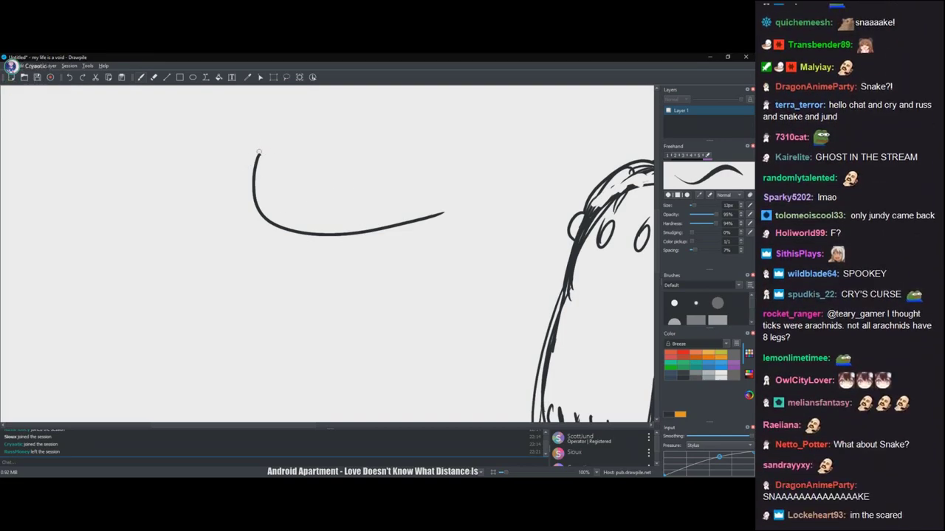
mouse_move(258, 154)
left_mouse_down()
mouse_move(277, 127)
mouse_move(293, 148)
mouse_move(332, 141)
left_mouse_up()
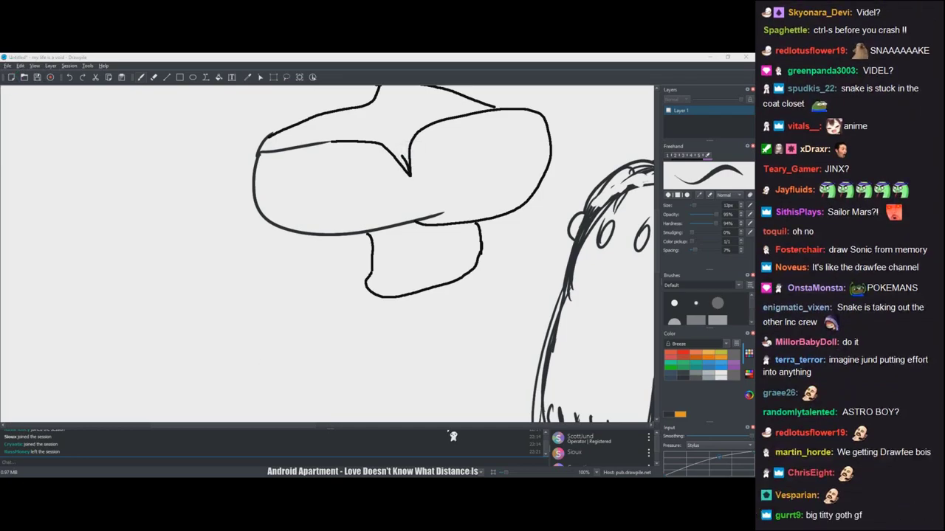
scroll(356, 359, "up", 2)
- Flood-fill the figure's hair blue and the band beneath it yellow
scroll(356, 359, "up", 3)
scroll(295, 325, "down", 1)
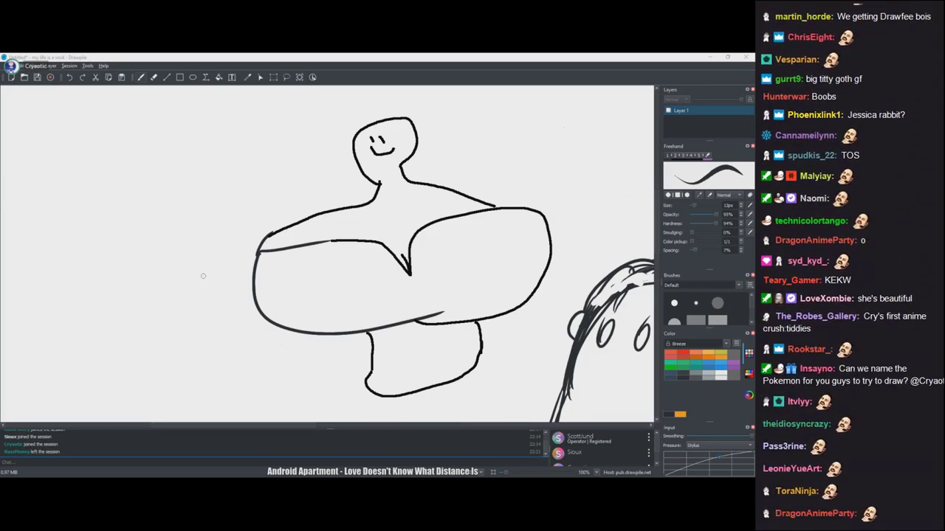
scroll(200, 192, "down", 1)
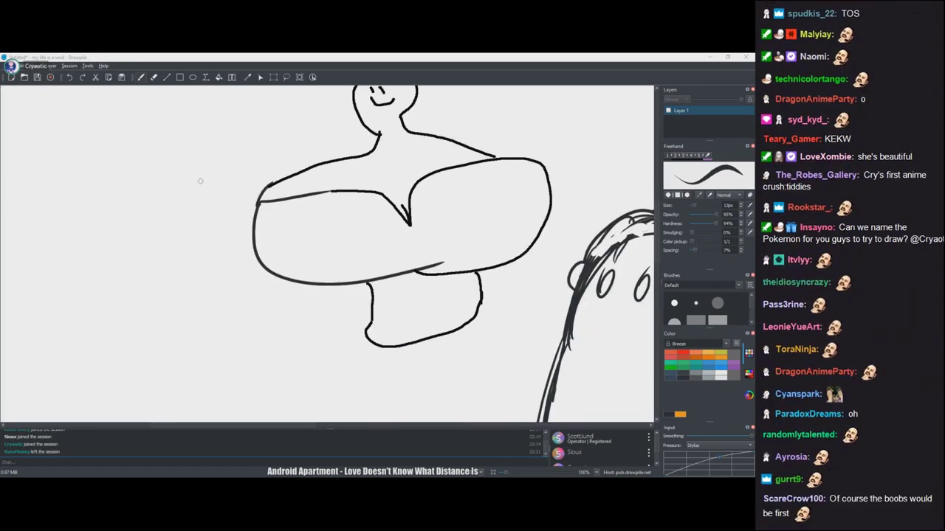
scroll(200, 181, "down", 2)
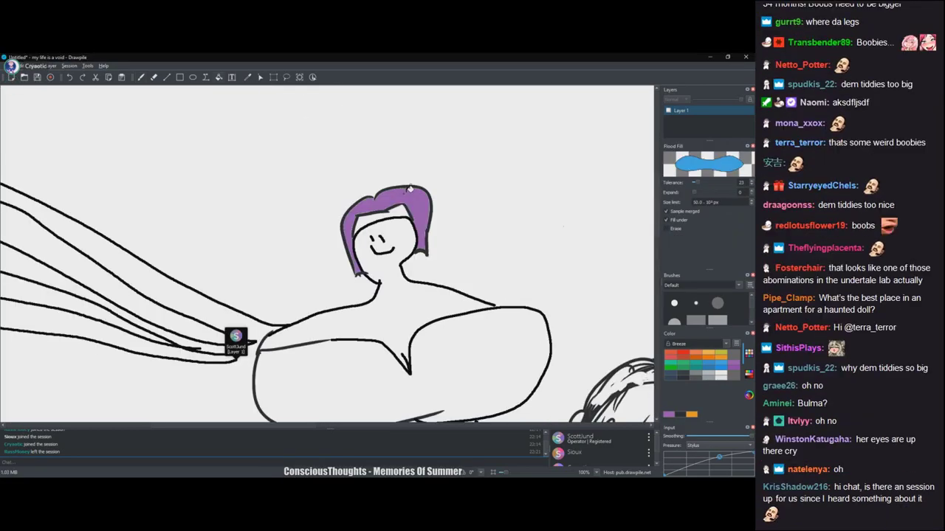
left_click(409, 189)
scroll(443, 199, "down", 3)
scroll(473, 222, "up", 2)
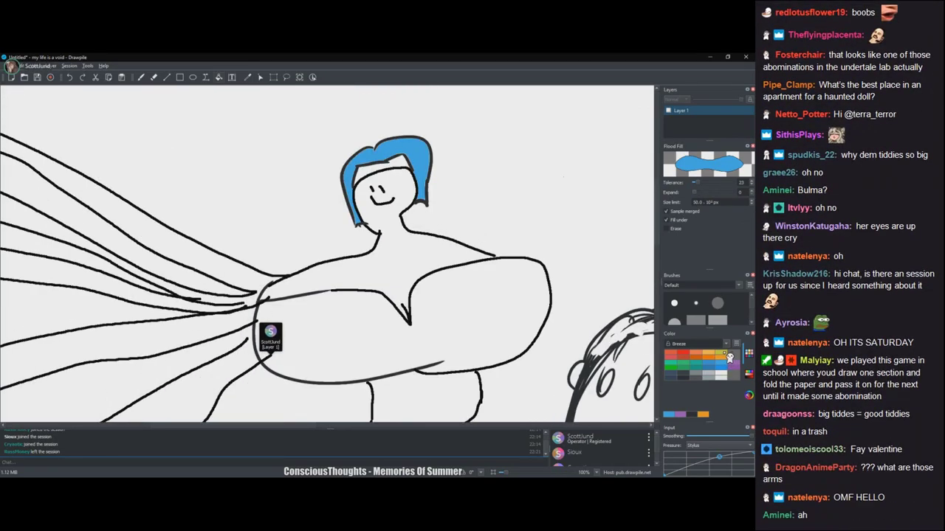
left_click(406, 161)
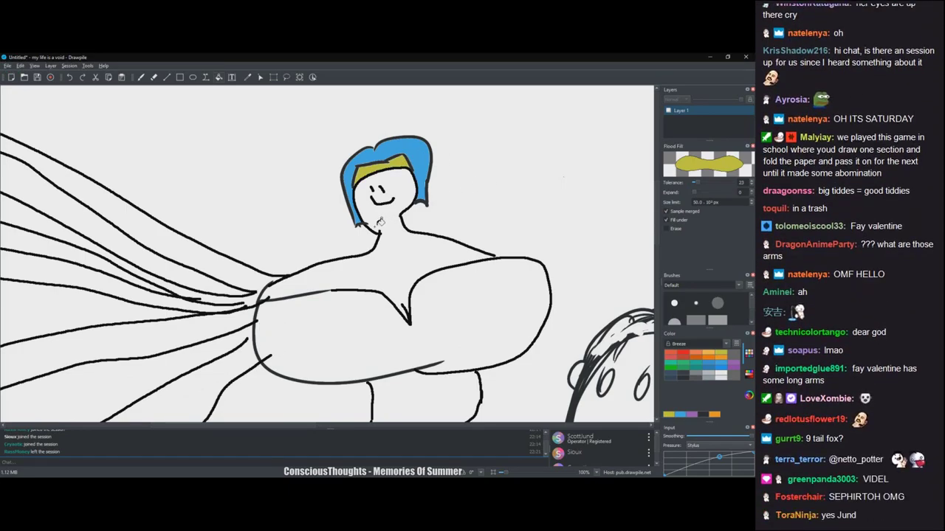
- Return to the Freehand brush with black as the colour
scroll(343, 231, "down", 1)
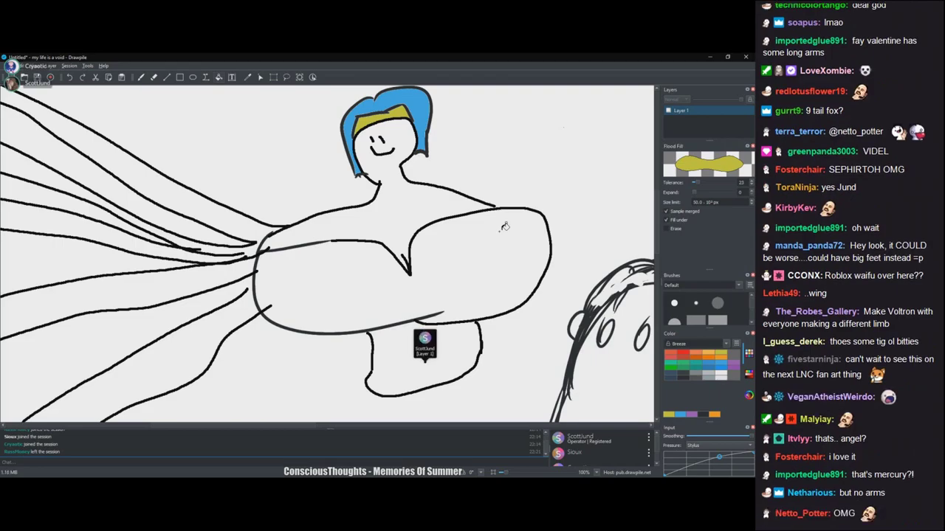
left_click(142, 78)
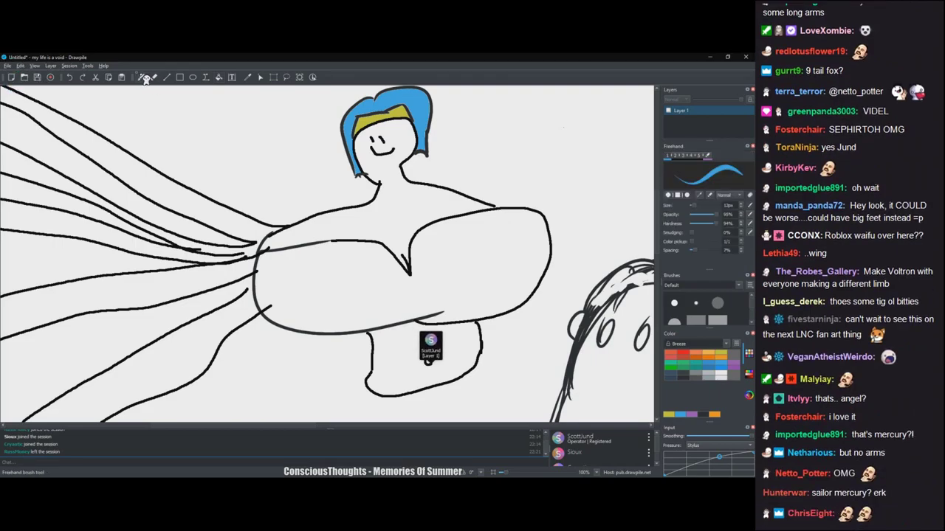
left_click(689, 366)
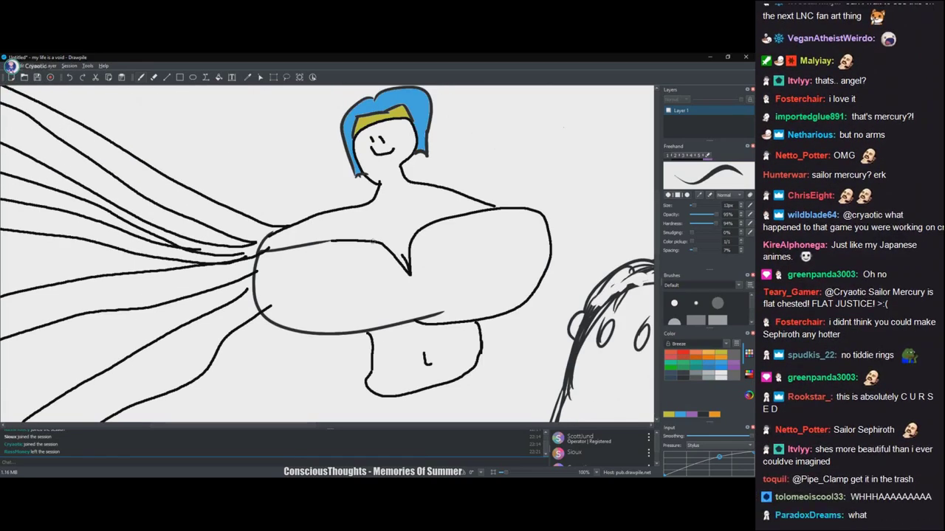
scroll(343, 243, "up", 5)
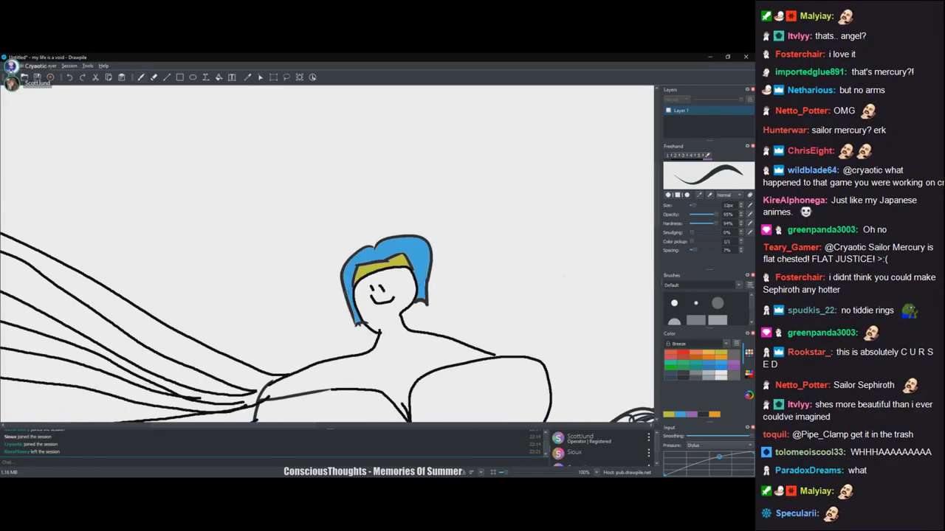
- Look over the canvas, then paste the copied pencil anime-girl sketch
left_click_drag(346, 243, 346, 194)
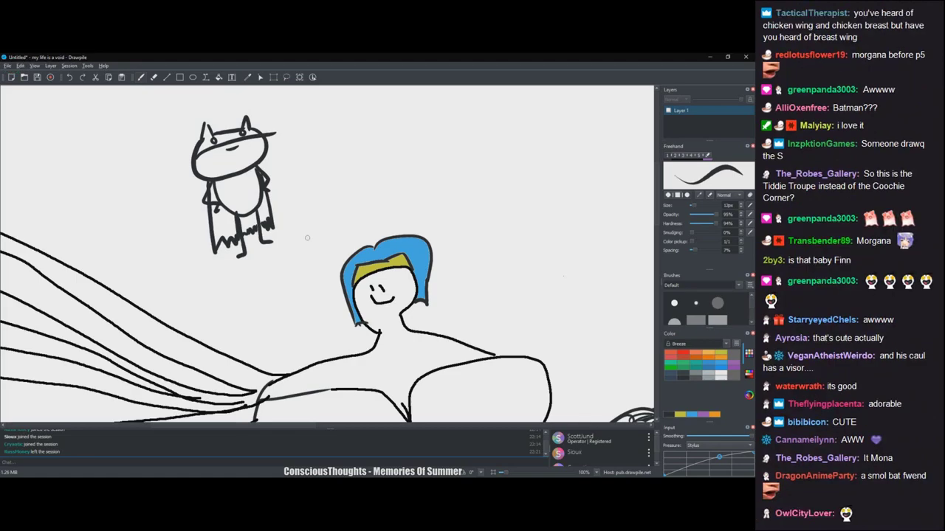
scroll(307, 237, "down", 10)
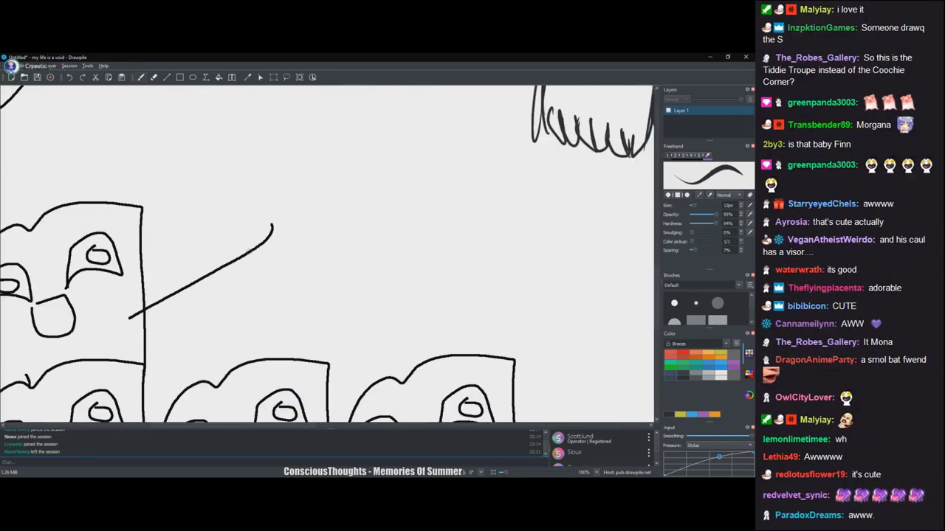
scroll(327, 255, "down", 3)
scroll(327, 255, "up", 10)
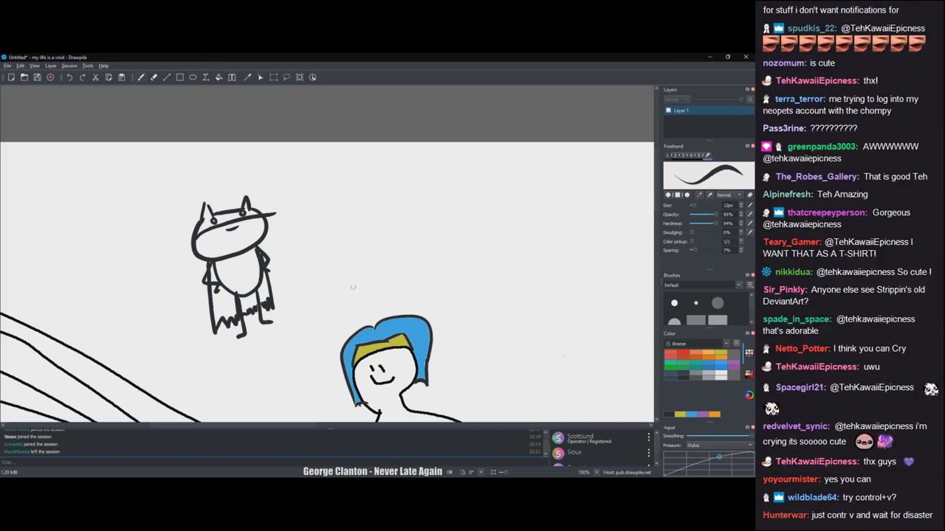
key("ctrl+v")
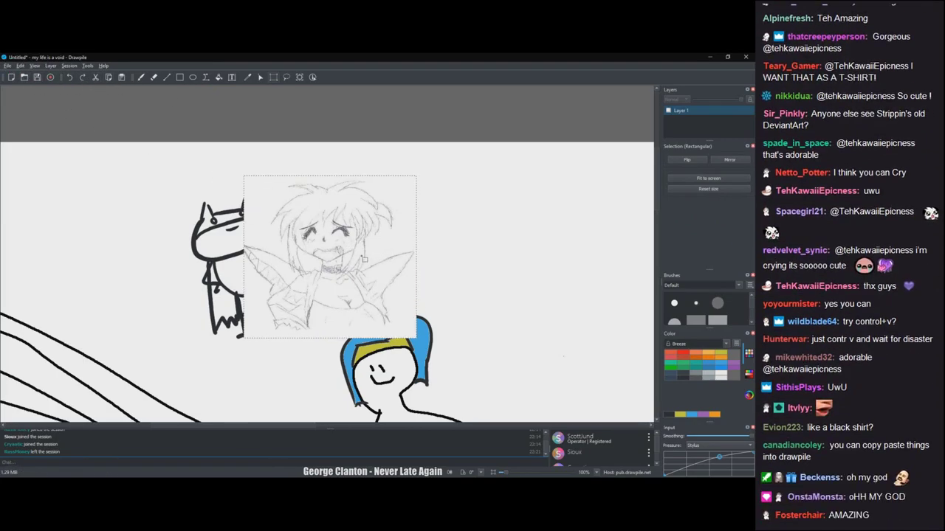
- Move the pasted sketch right of the bat figure, then delete it
left_click_drag(378, 257, 553, 256)
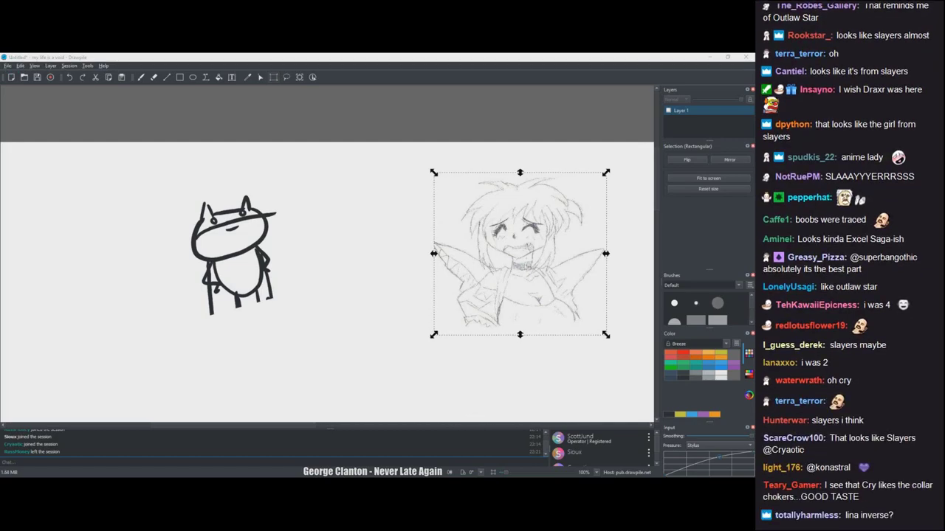
key("Delete")
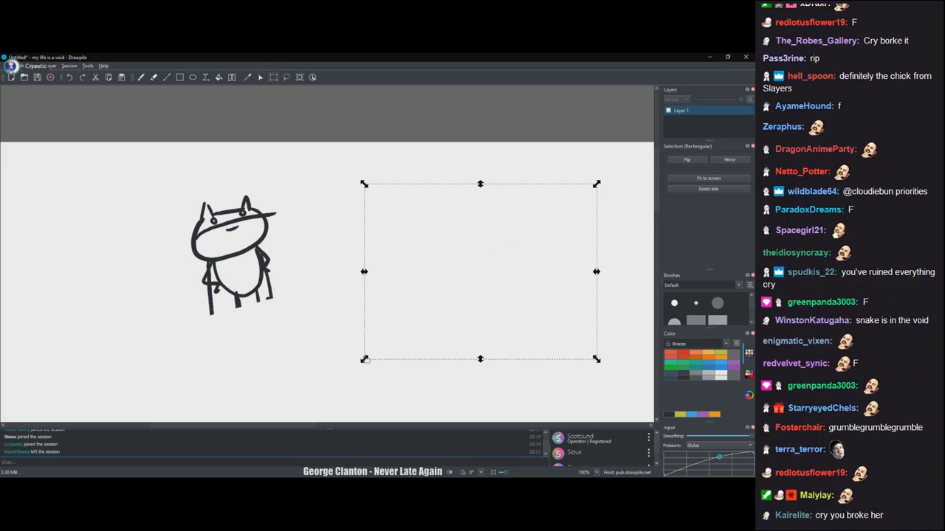
- Deselect, return to the Freehand brush, and zoom out to centre the girl photo
left_click(314, 261)
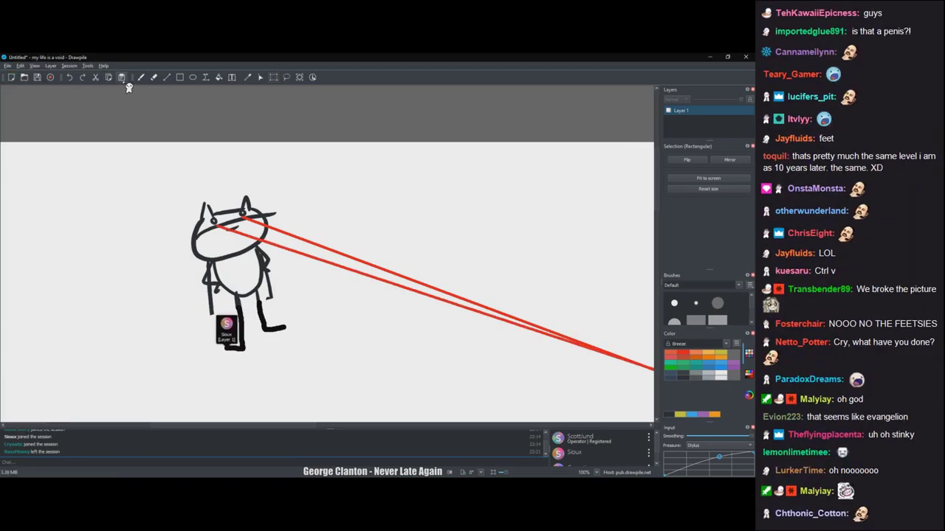
key("b")
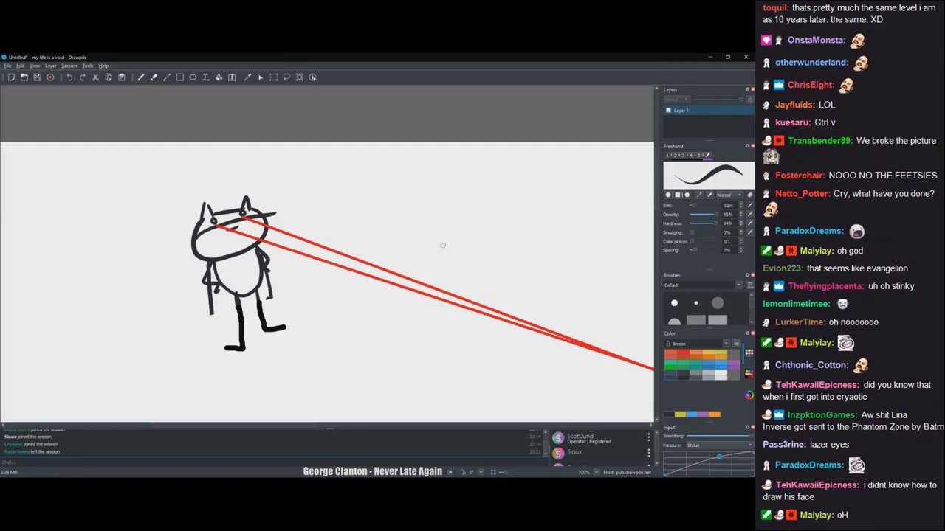
scroll(443, 245, "down", 3)
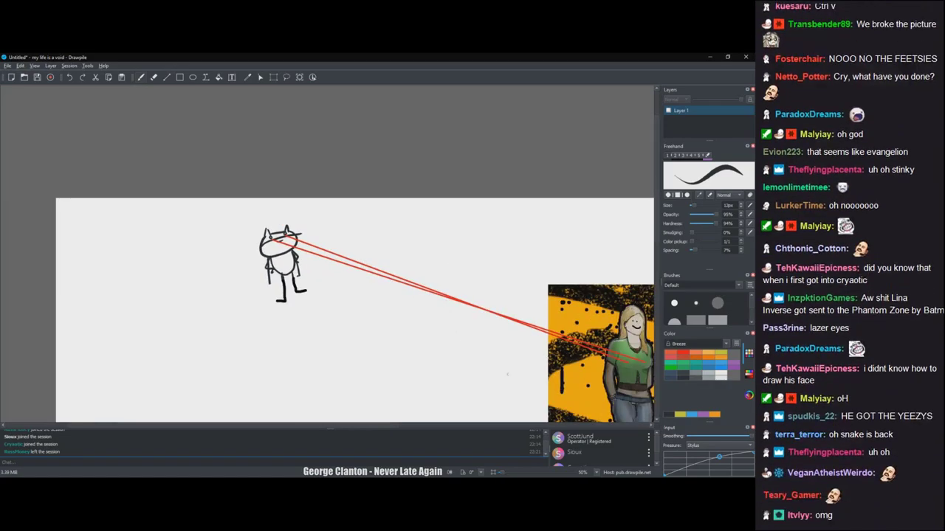
left_click_drag(507, 374, 231, 290)
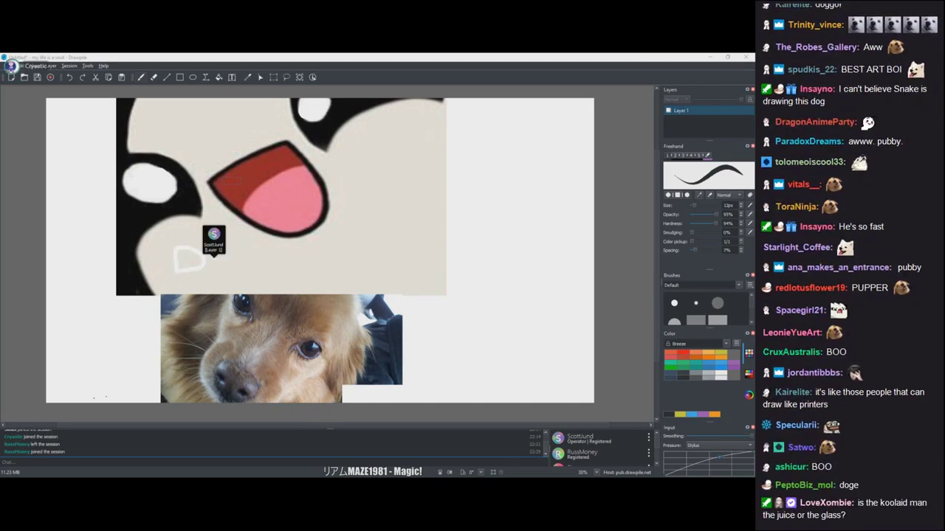
- Pick rectangular selection and zoom out until the Twinkie car and clown photo show
key("s")
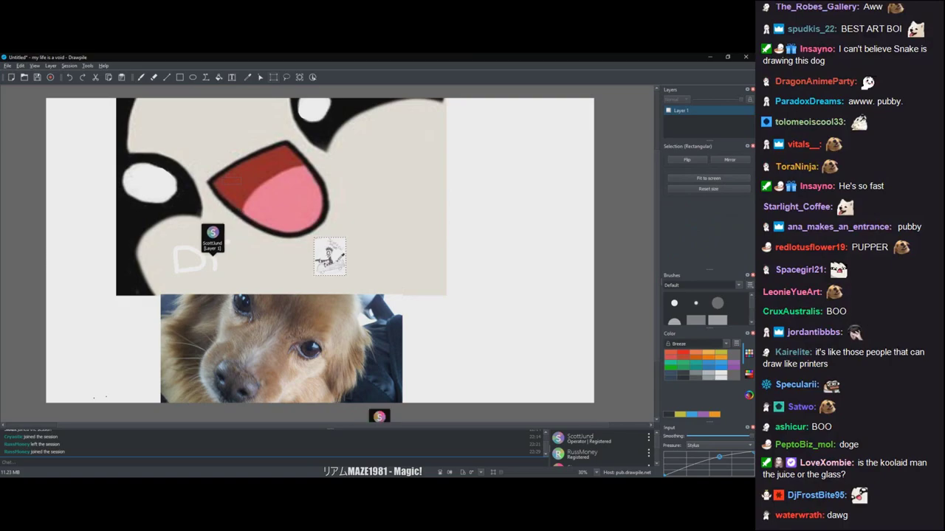
scroll(329, 257, "up", 5)
scroll(369, 270, "up", 3)
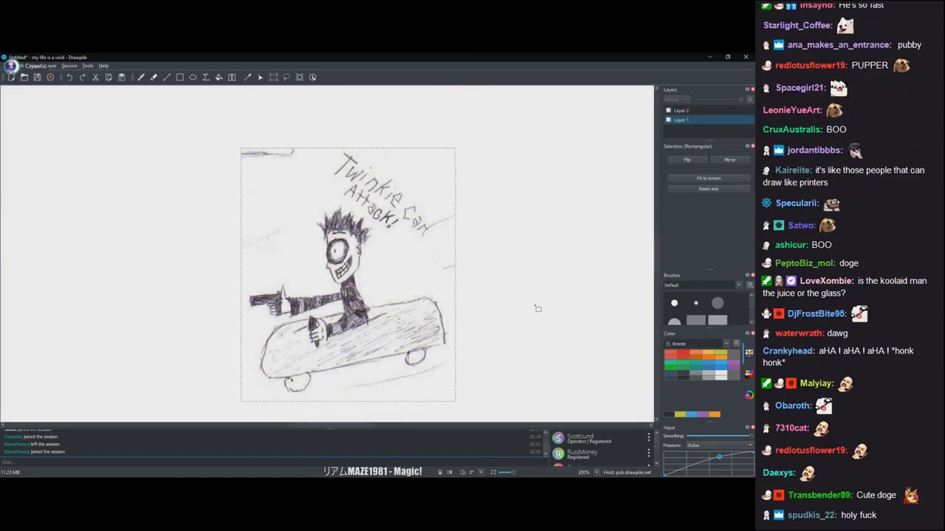
scroll(537, 309, "down", 2)
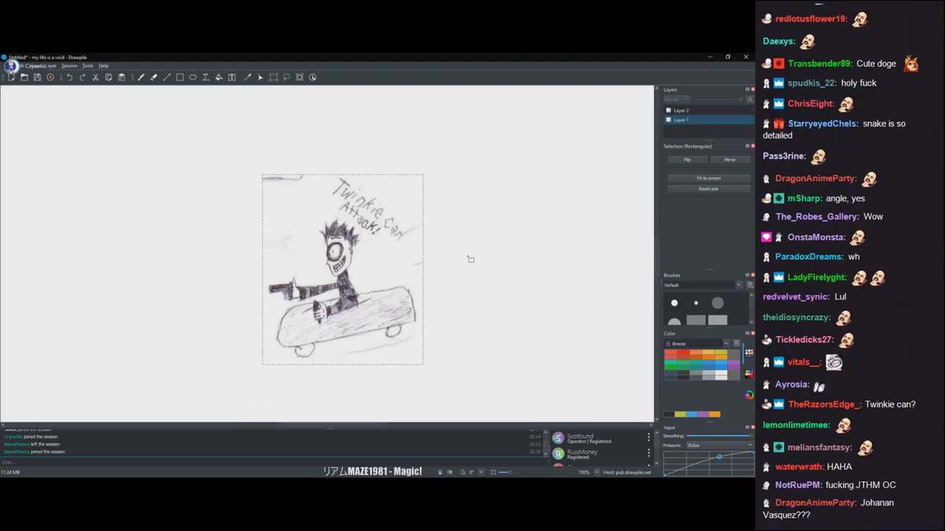
scroll(476, 262, "up", 1)
scroll(458, 250, "down", 3)
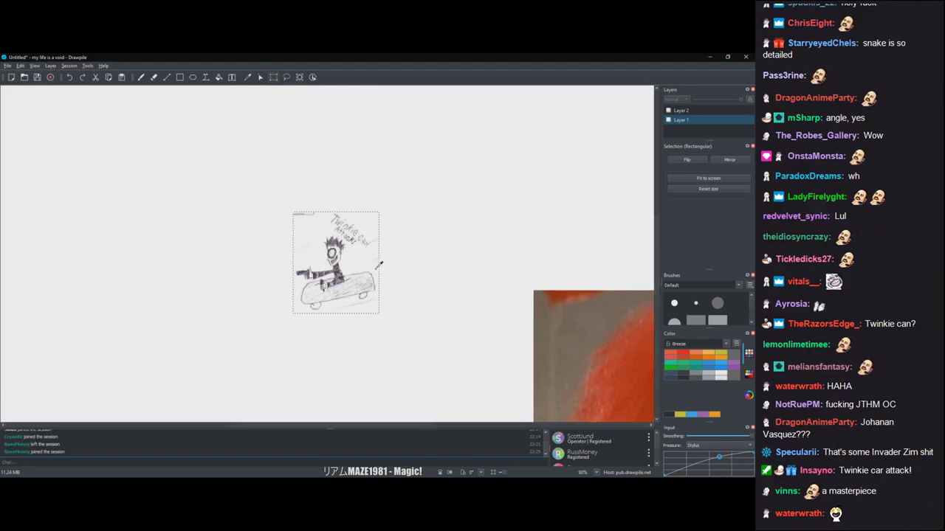
scroll(376, 265, "down", 2)
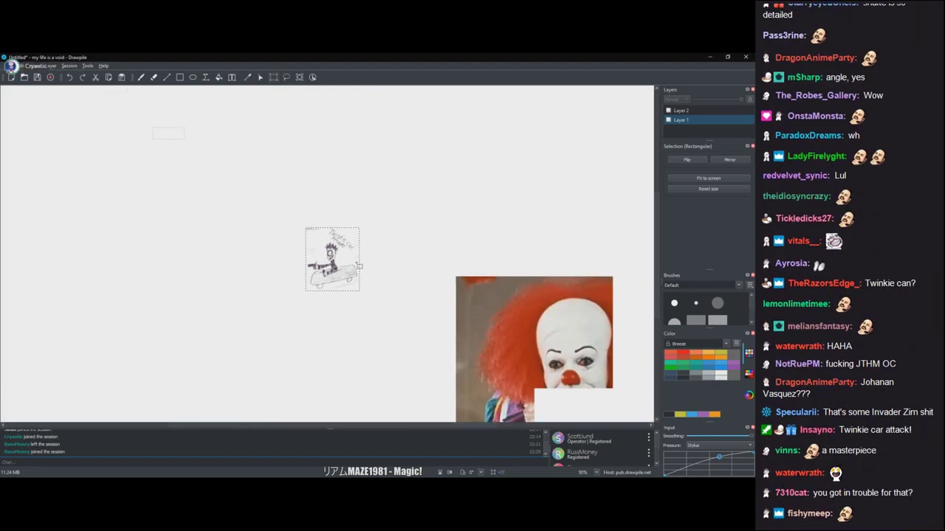
scroll(360, 259, "up", 3)
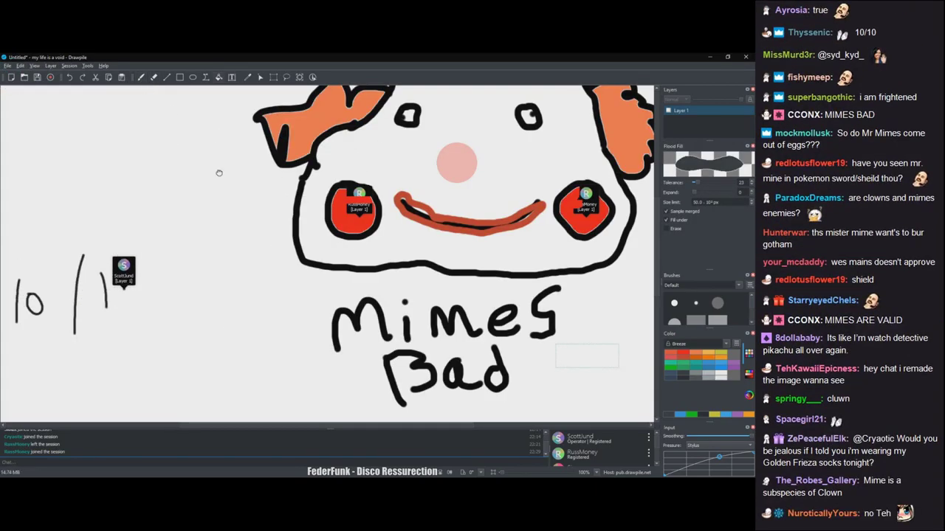
- Pan the view past the Mimes Bad clown face onto blank canvas
mouse_move(217, 173)
left_mouse_down()
mouse_move(337, 180)
mouse_move(247, 173)
left_mouse_up()
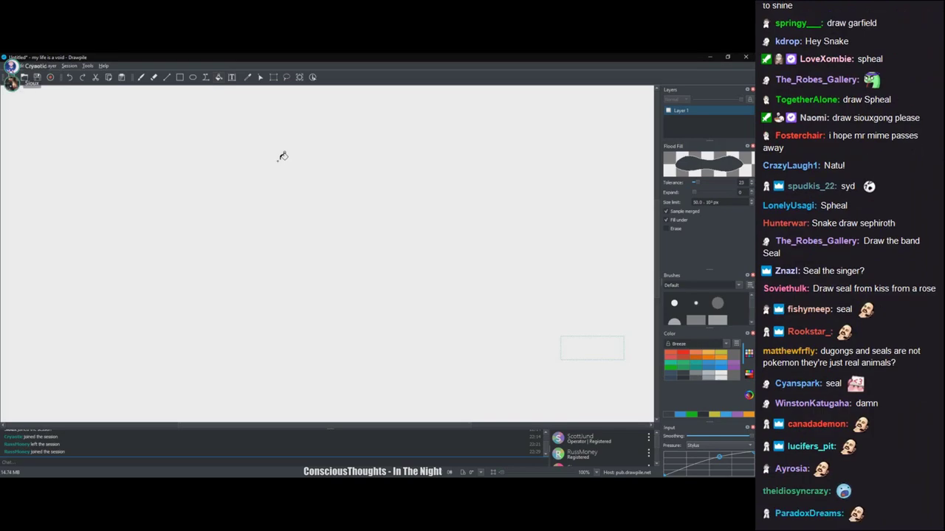
- With the Freehand brush, draw the seal's rounded head with a pointed tuft and face
left_click(142, 78)
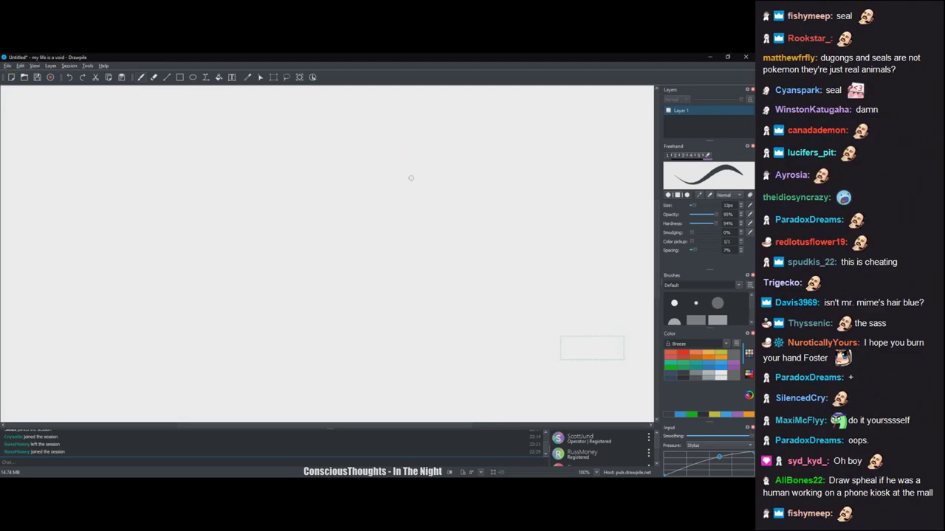
left_click_drag(402, 155, 402, 195)
left_click_drag(400, 153, 414, 148)
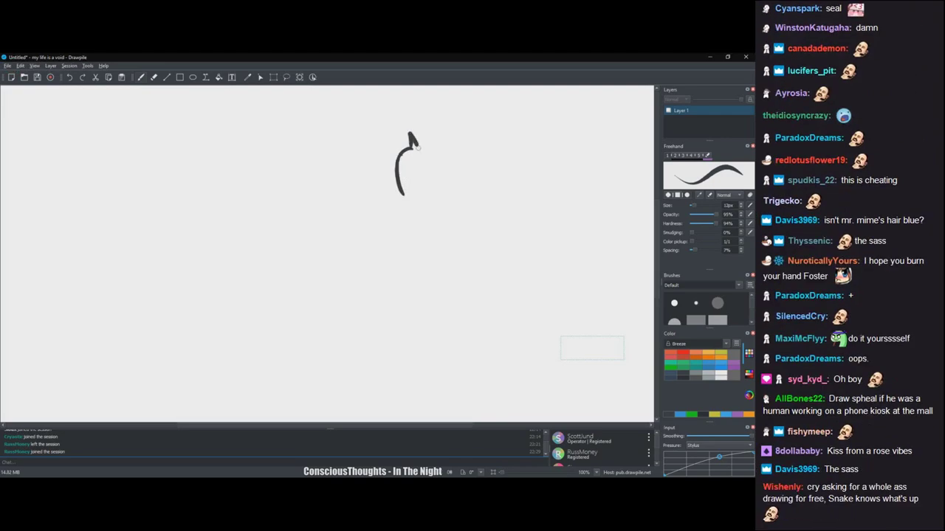
mouse_move(414, 144)
left_mouse_down()
mouse_move(441, 152)
mouse_move(455, 189)
left_mouse_up()
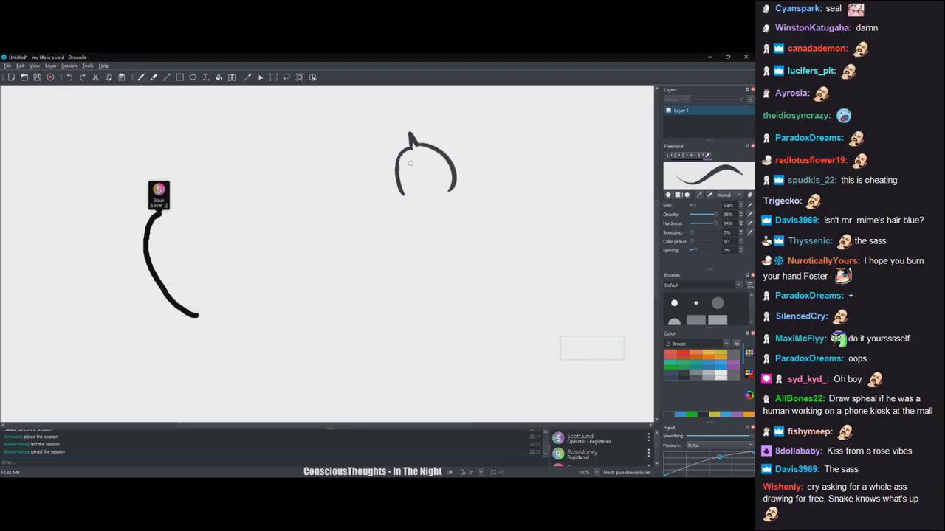
left_click_drag(406, 163, 416, 157)
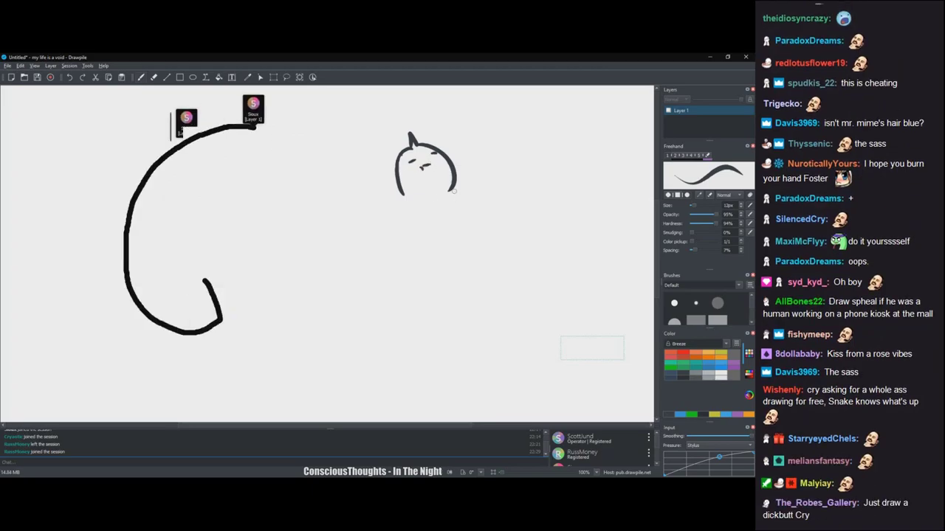
- Draw the seal's back, front, flippers and tail sweeping down to the left
mouse_move(452, 187)
left_mouse_down()
mouse_move(505, 258)
mouse_move(476, 300)
mouse_move(429, 305)
mouse_move(369, 346)
left_mouse_up()
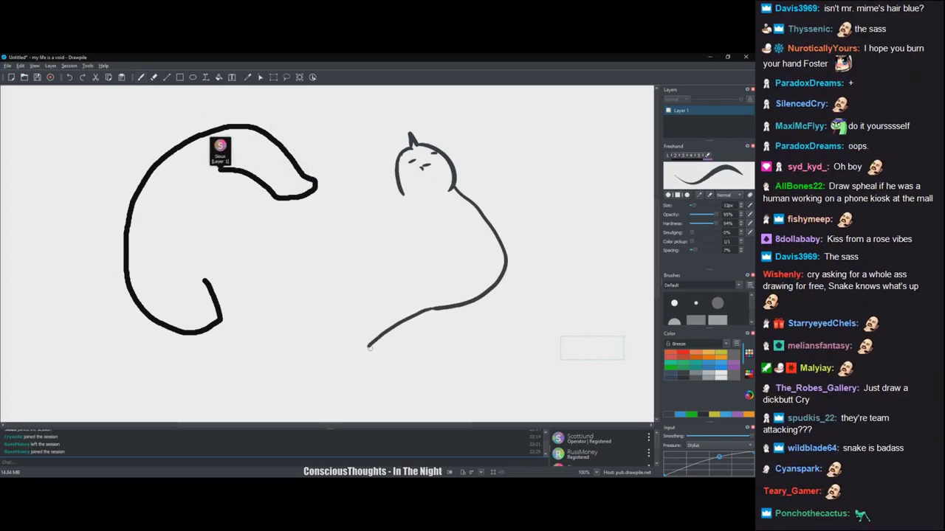
left_click_drag(401, 194, 442, 259)
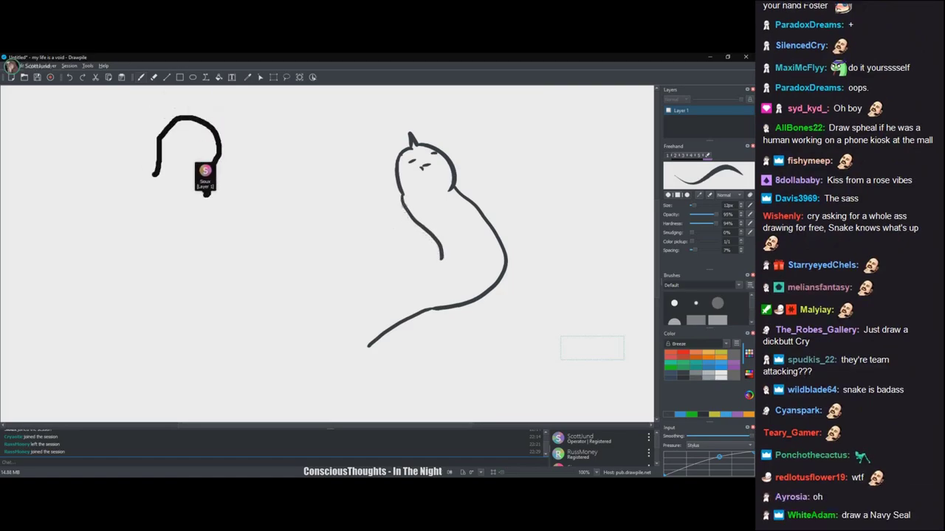
left_click_drag(402, 198, 403, 236)
left_click_drag(406, 276, 441, 258)
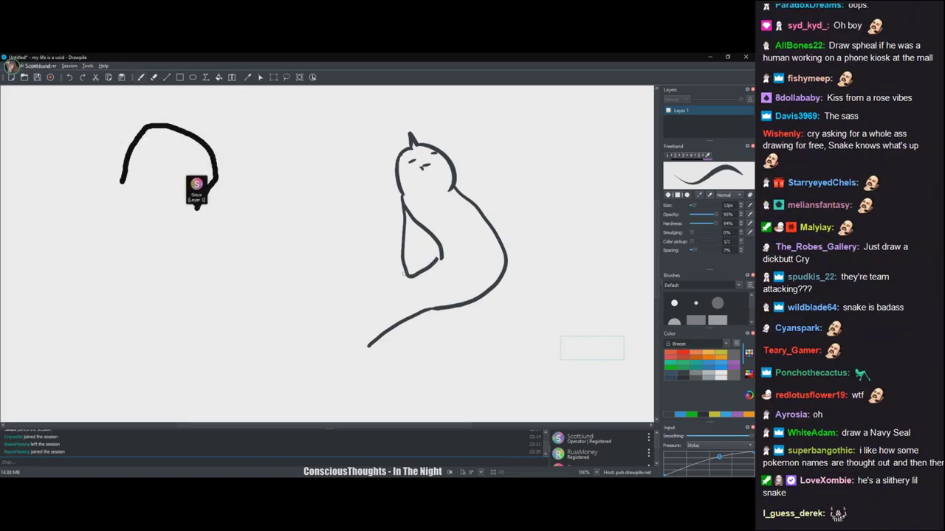
mouse_move(404, 275)
left_mouse_down()
mouse_move(369, 309)
mouse_move(366, 344)
left_mouse_up()
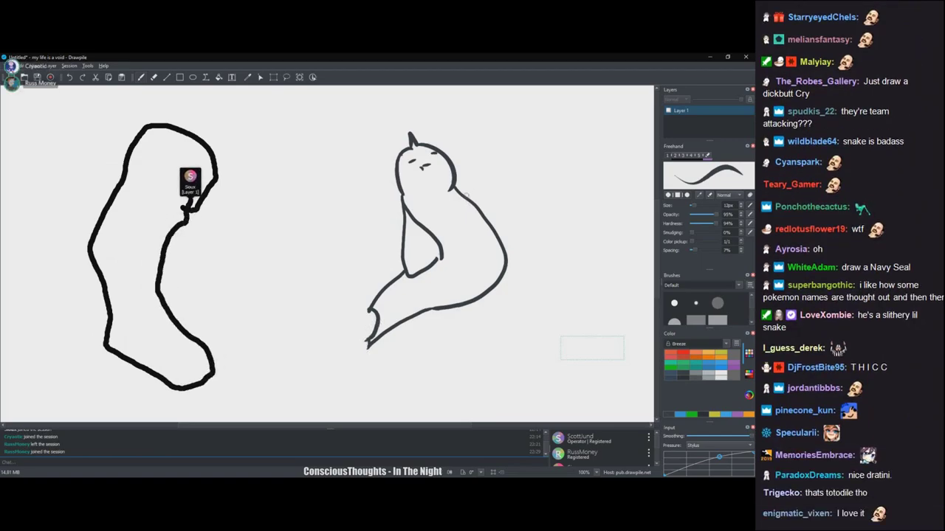
mouse_move(457, 191)
left_mouse_down()
mouse_move(498, 206)
mouse_move(492, 231)
left_mouse_up()
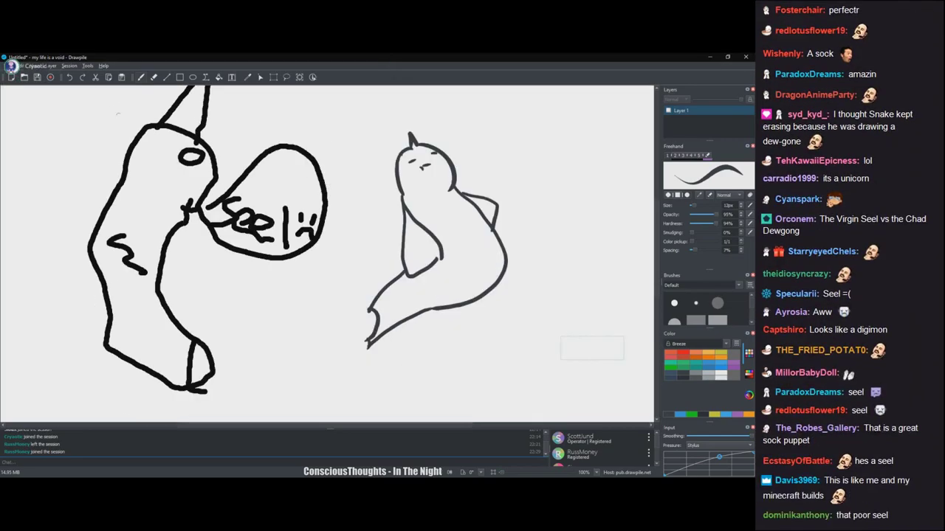
left_click(273, 78)
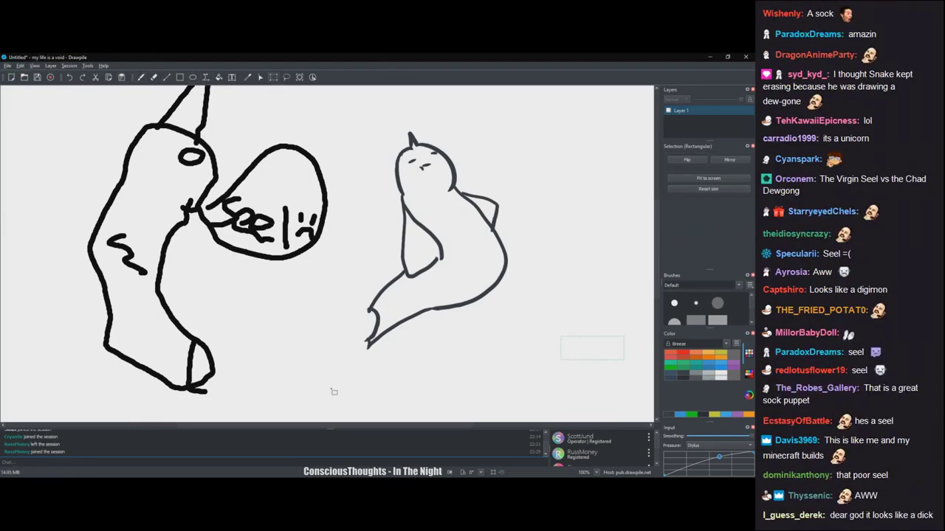
- Select the sock drawing with its seel bubble, scale it down and place it middle-left
left_click_drag(299, 323, 99, 86)
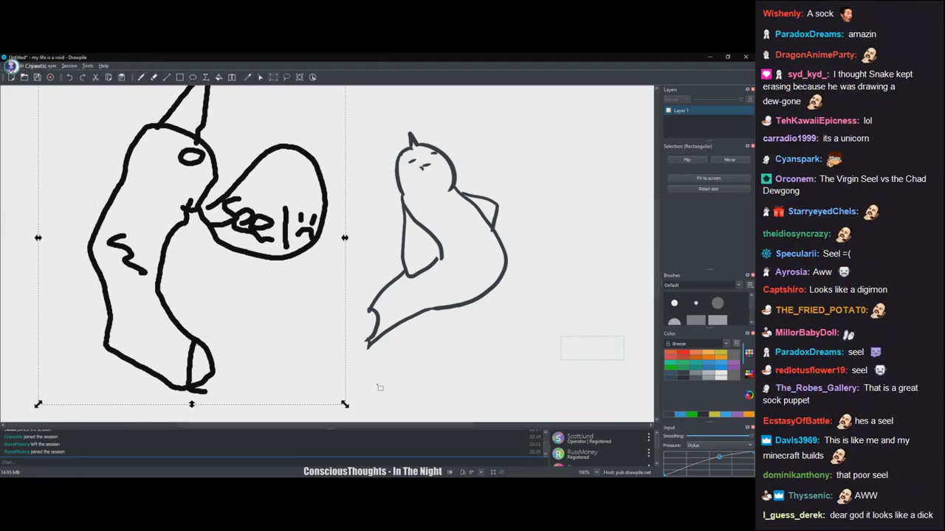
left_click_drag(345, 404, 162, 206)
mouse_move(99, 146)
left_mouse_down()
mouse_move(157, 184)
mouse_move(221, 295)
mouse_move(231, 283)
left_mouse_up()
left_click(165, 156)
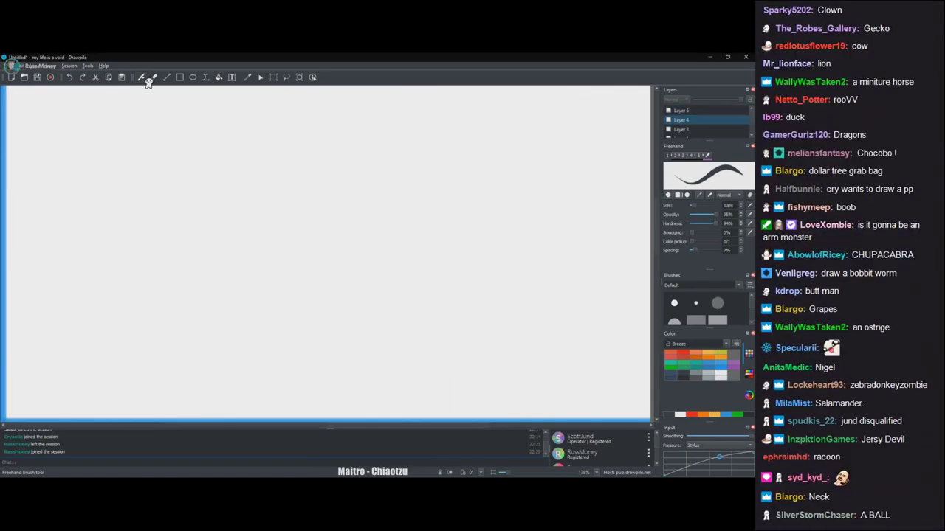
key("r")
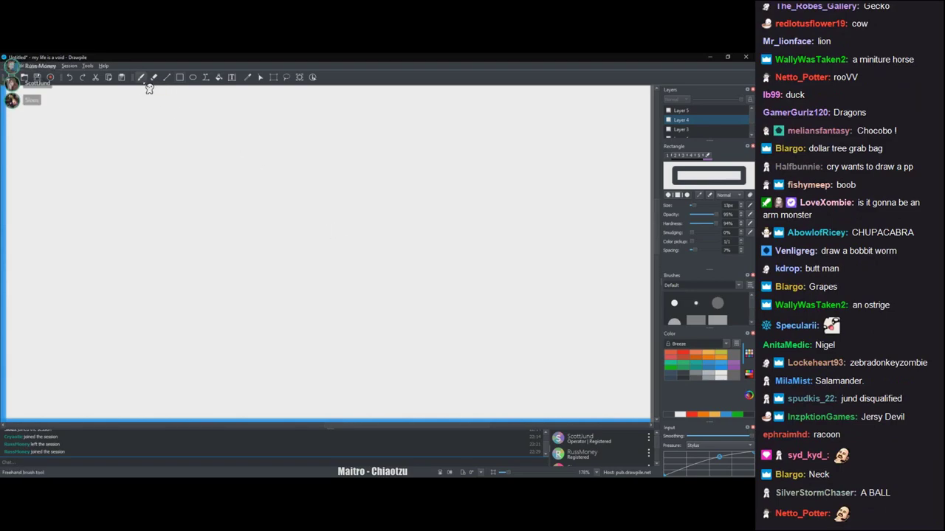
- Draw the giraffe's left leg outline with a hooked foot and spots
left_click(144, 79)
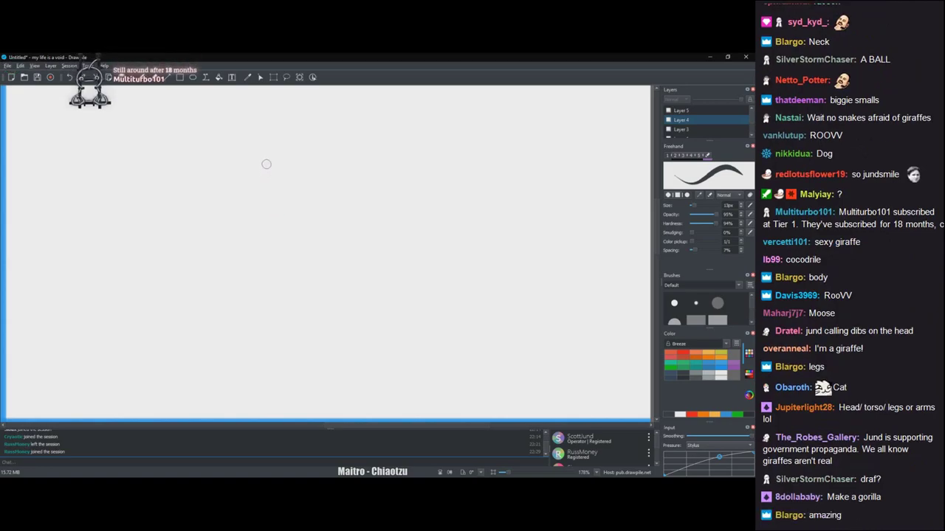
mouse_move(297, 152)
left_mouse_down()
mouse_move(311, 186)
mouse_move(304, 258)
mouse_move(314, 310)
left_mouse_up()
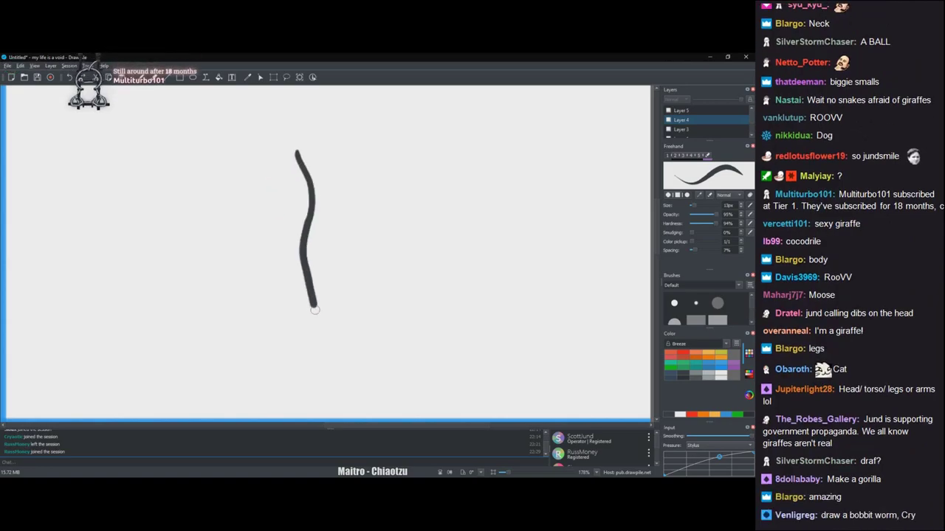
mouse_move(327, 388)
left_mouse_down()
mouse_move(292, 400)
mouse_move(266, 321)
mouse_move(248, 165)
left_mouse_up()
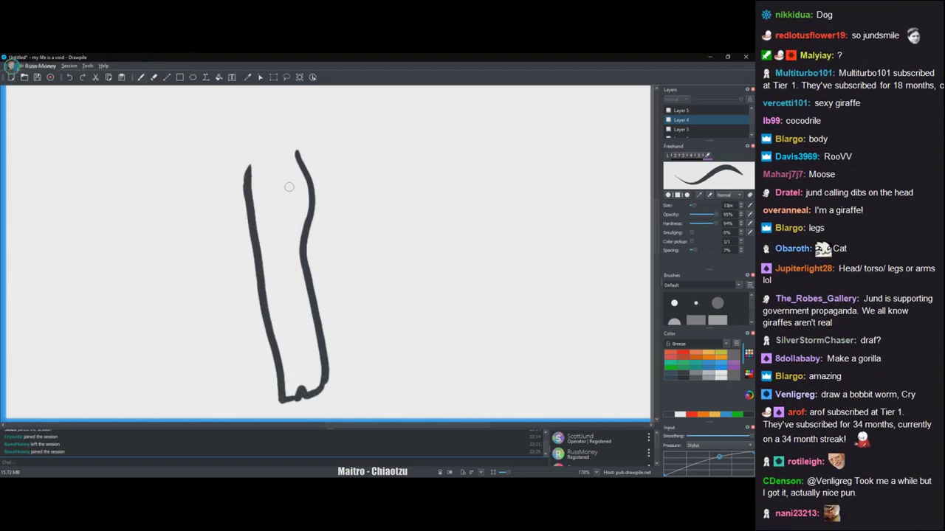
left_click_drag(295, 197, 313, 208)
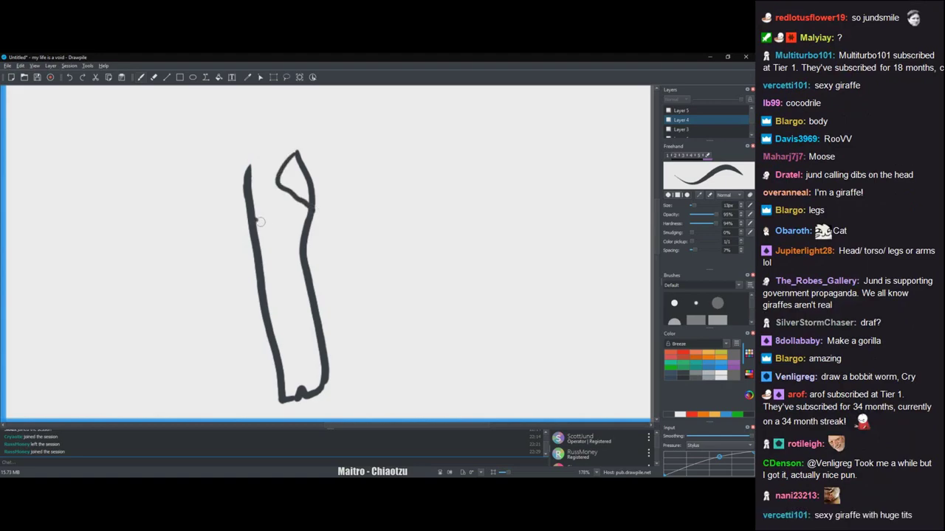
left_click_drag(307, 293, 295, 321)
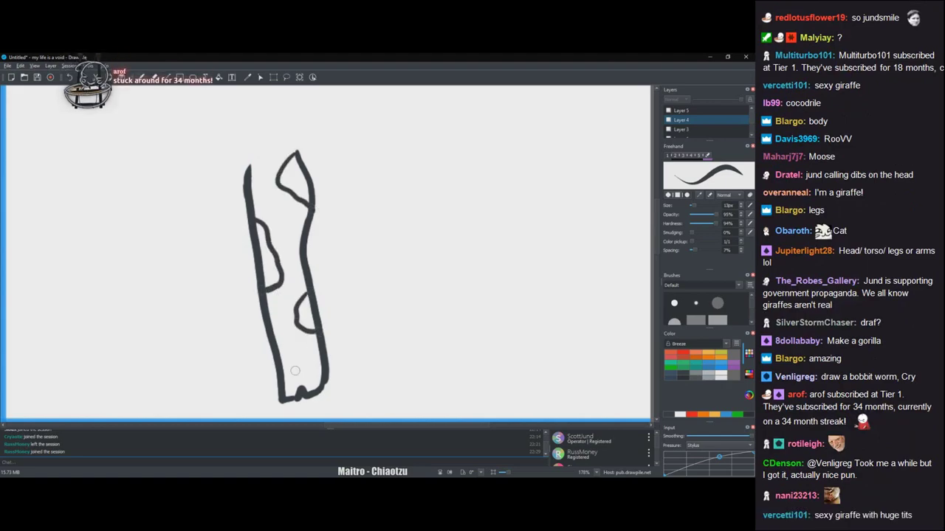
left_click_drag(280, 388, 324, 373)
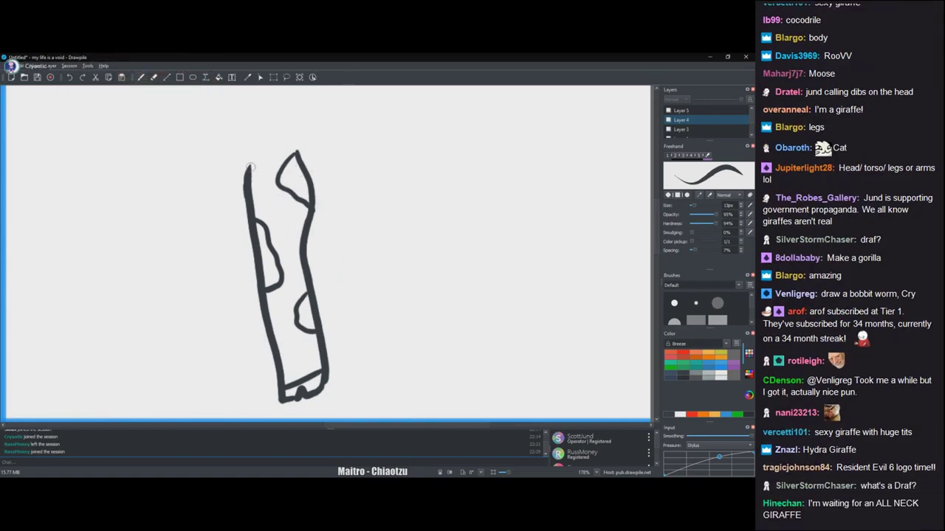
- Carry the outline up into the top curve and draw the right leg down
left_click_drag(248, 176, 236, 151)
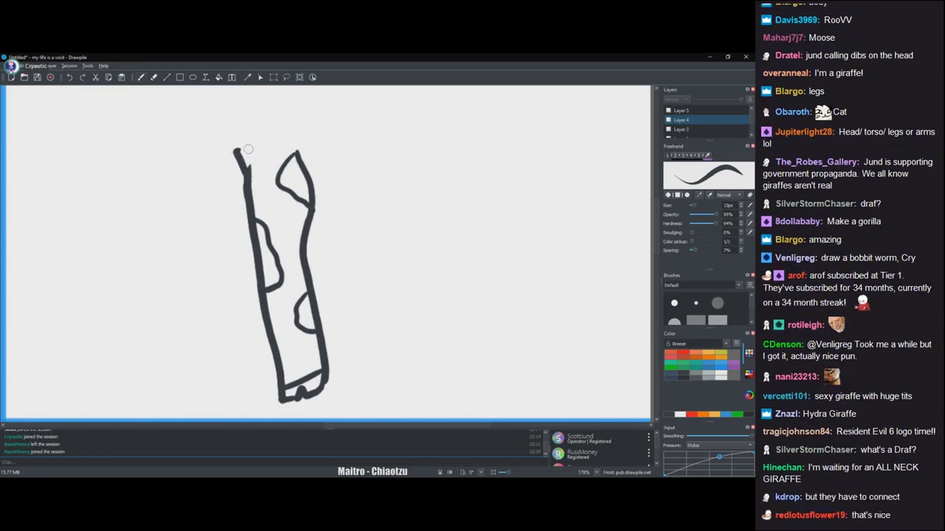
left_click_drag(335, 136, 324, 148)
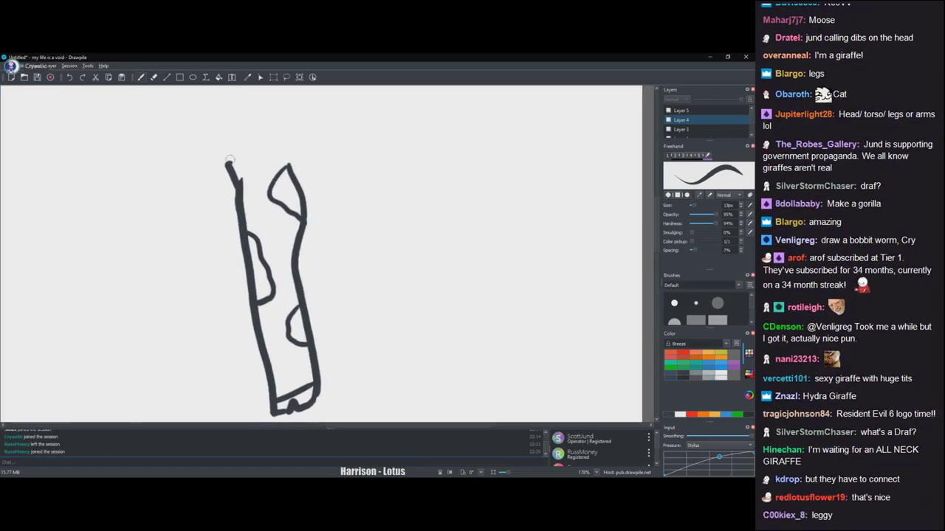
mouse_move(228, 164)
left_mouse_down()
mouse_move(224, 140)
mouse_move(266, 118)
left_mouse_up()
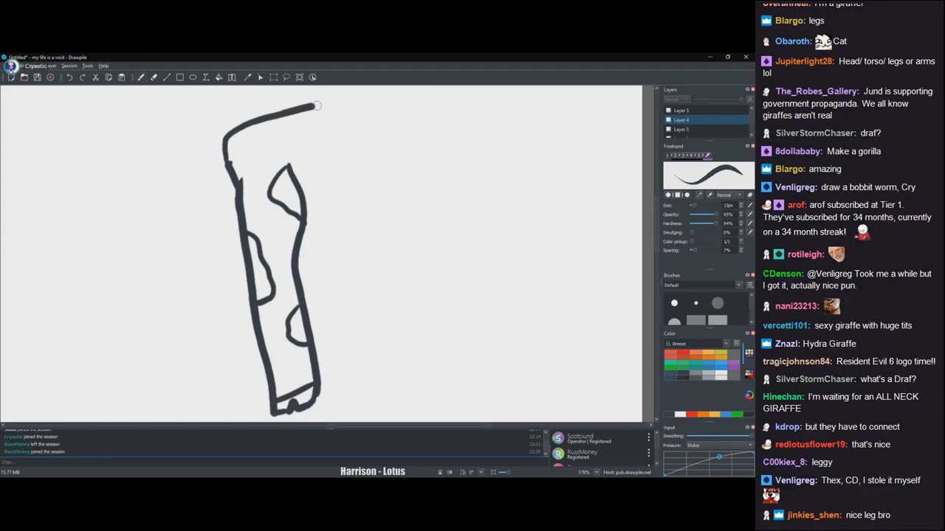
mouse_move(370, 96)
left_mouse_down()
mouse_move(463, 92)
mouse_move(497, 107)
left_mouse_up()
left_click_drag(489, 175, 428, 186)
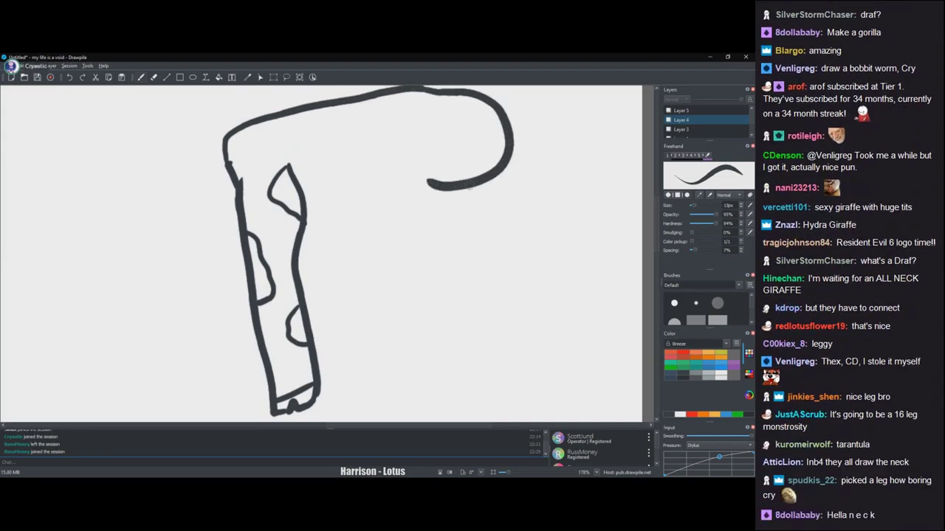
left_click_drag(472, 211, 473, 260)
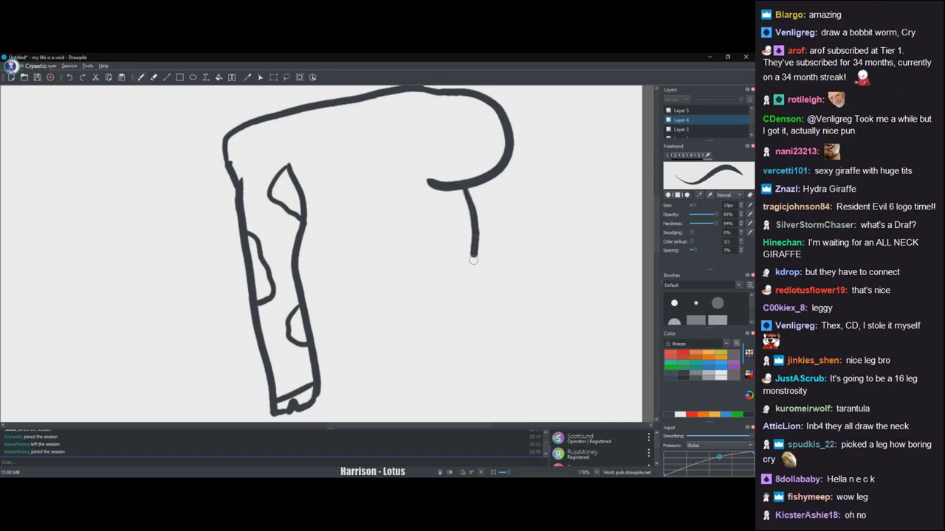
mouse_move(473, 318)
left_mouse_down()
mouse_move(487, 363)
mouse_move(448, 383)
mouse_move(401, 167)
mouse_move(425, 179)
mouse_move(393, 162)
mouse_move(291, 166)
left_mouse_up()
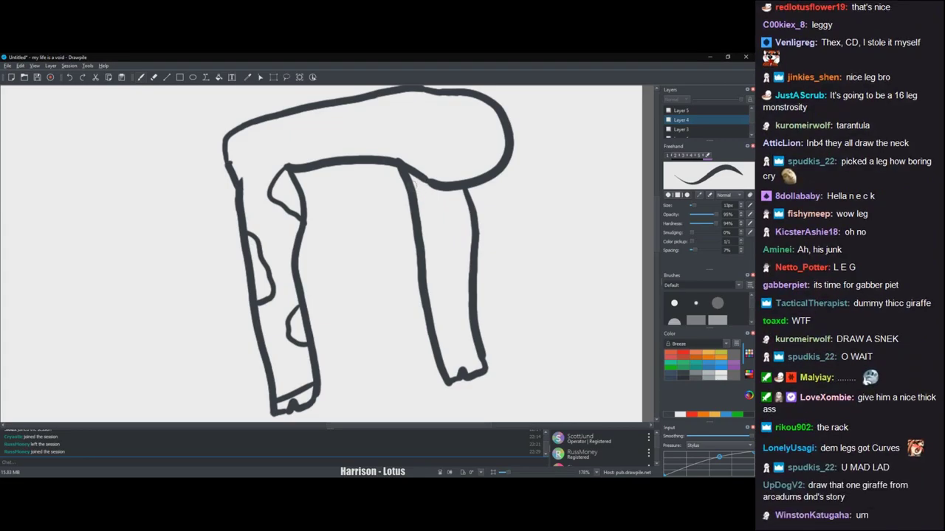
- Erase the stray stroke where the right leg meets the top bar
key("e")
left_click_drag(415, 176, 443, 186)
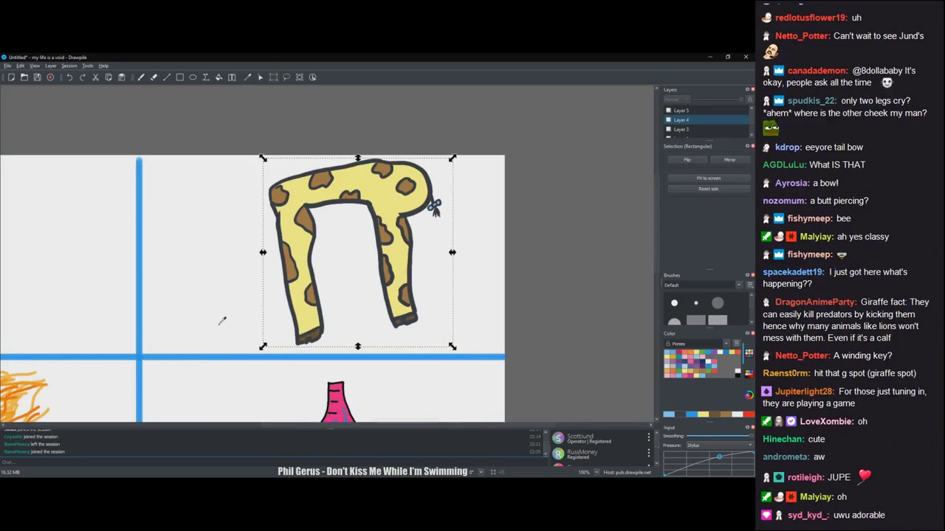
key("ctrl+minus")
key("ctrl+minus")
- Move the spotted giraffe legs to the canvas centre beneath the spiky head
left_click_drag(198, 339, 392, 264)
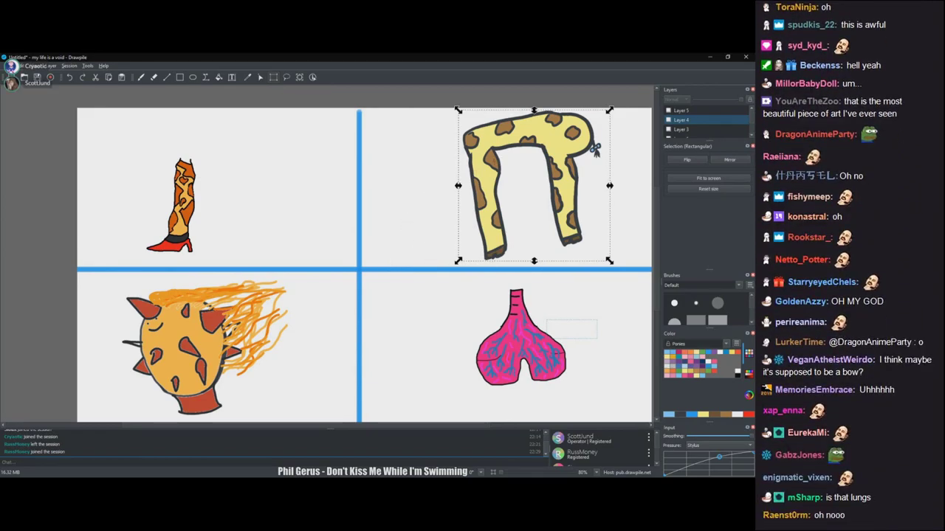
mouse_move(595, 149)
left_mouse_down()
mouse_move(421, 239)
mouse_move(426, 267)
mouse_move(431, 259)
left_mouse_up()
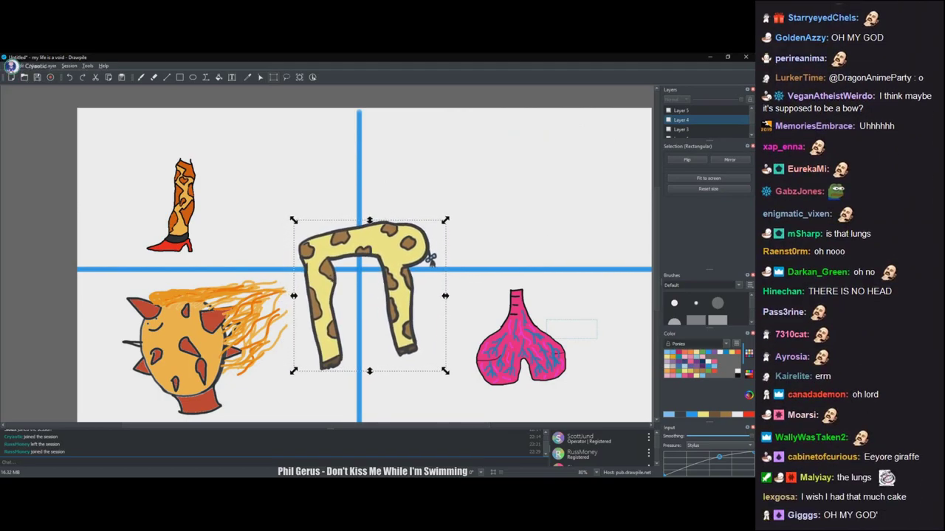
left_click_drag(431, 259, 426, 262)
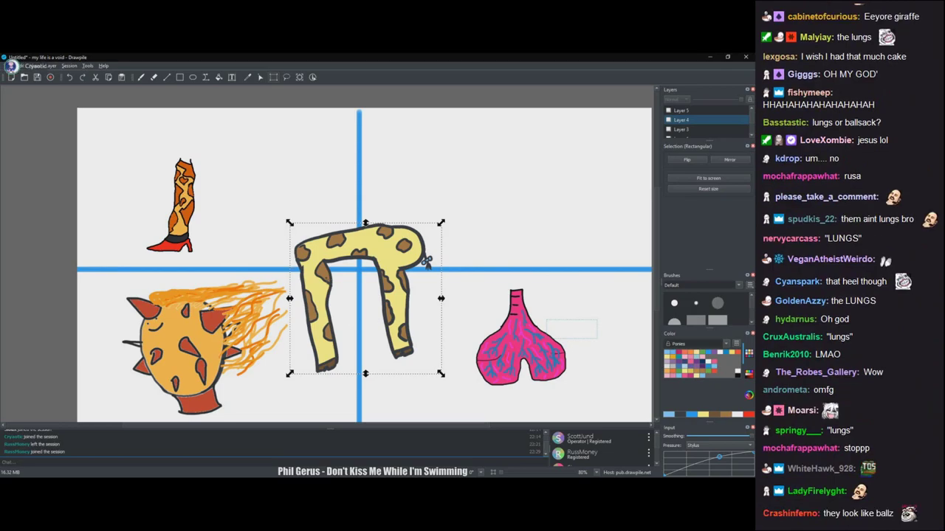
left_click_drag(425, 262, 447, 258)
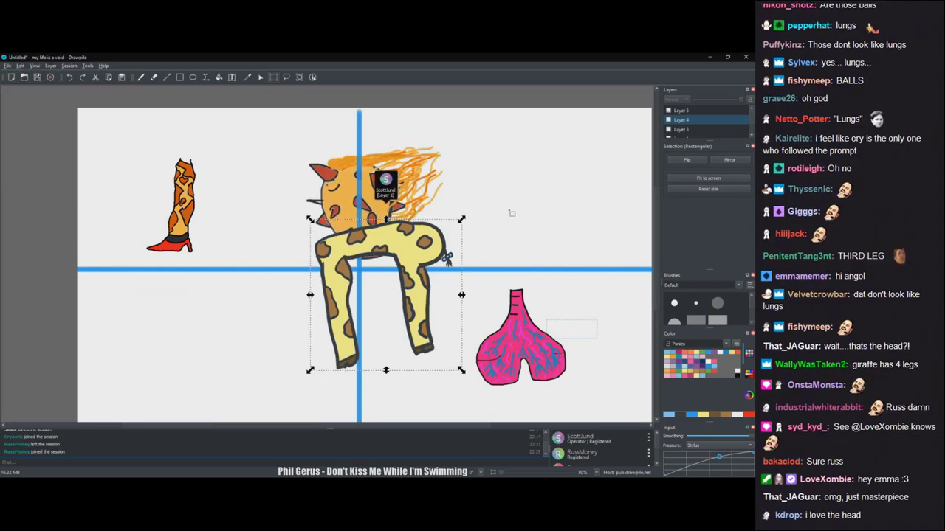
left_click_drag(446, 257, 448, 279)
- Commit the legs' new position and hide Layer 4's blue dividing lines
left_click(537, 211)
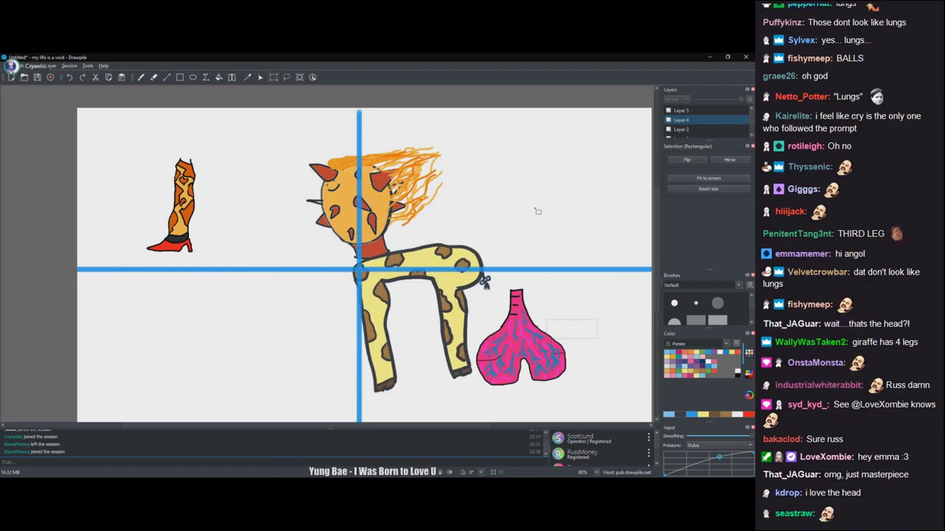
left_click(675, 116)
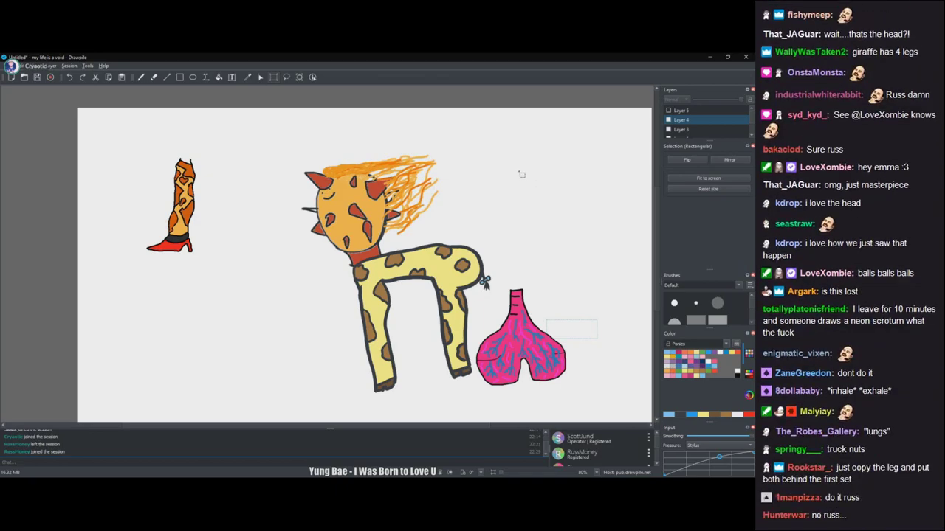
left_click_drag(521, 174, 513, 175)
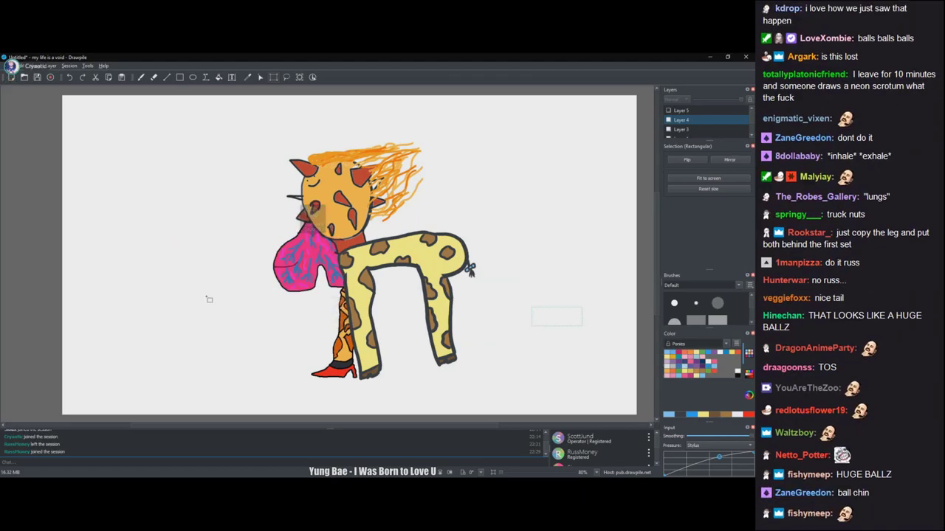
- Write blue 'Gu' beside the giraffe creature with the freehand brush
key("b")
left_click_drag(470, 156, 462, 176)
left_click_drag(478, 169, 492, 178)
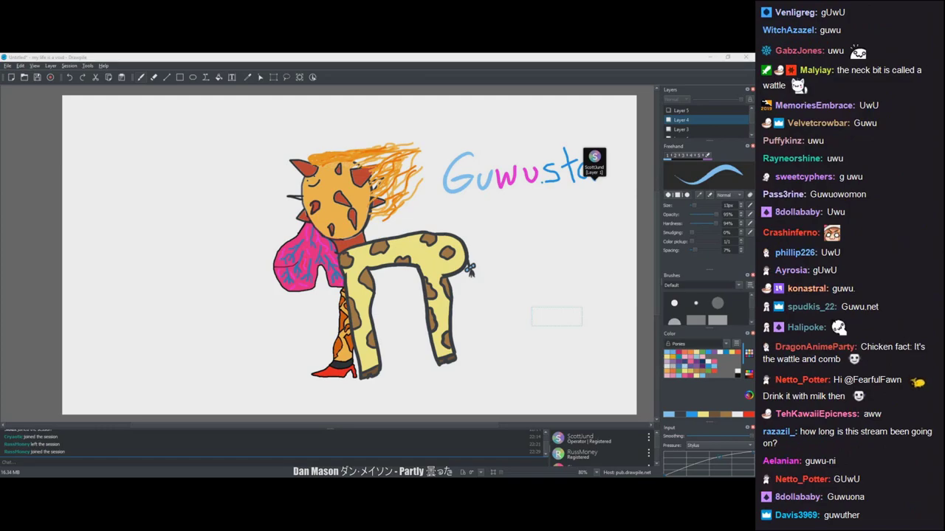
- Draw a green underline beneath 'Guwustav', undoing and redrawing it until it fits
left_click(366, 64)
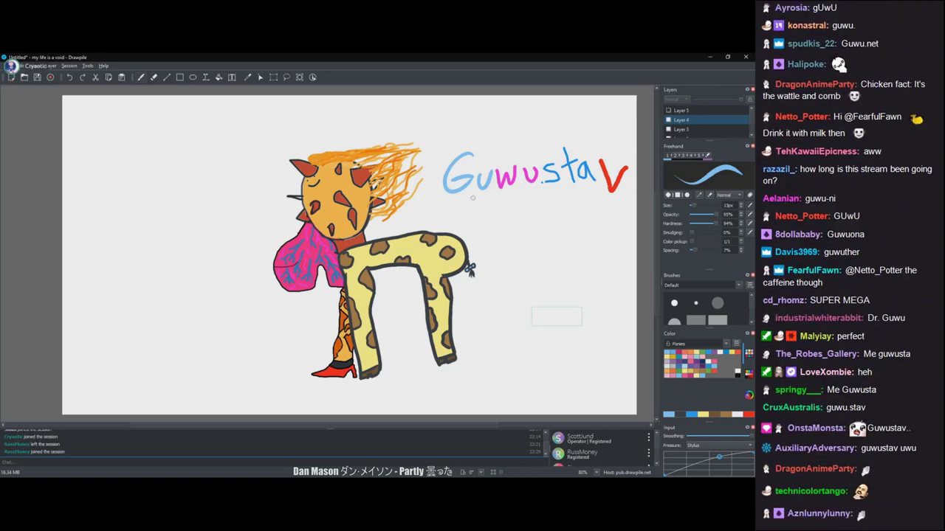
left_click(705, 359)
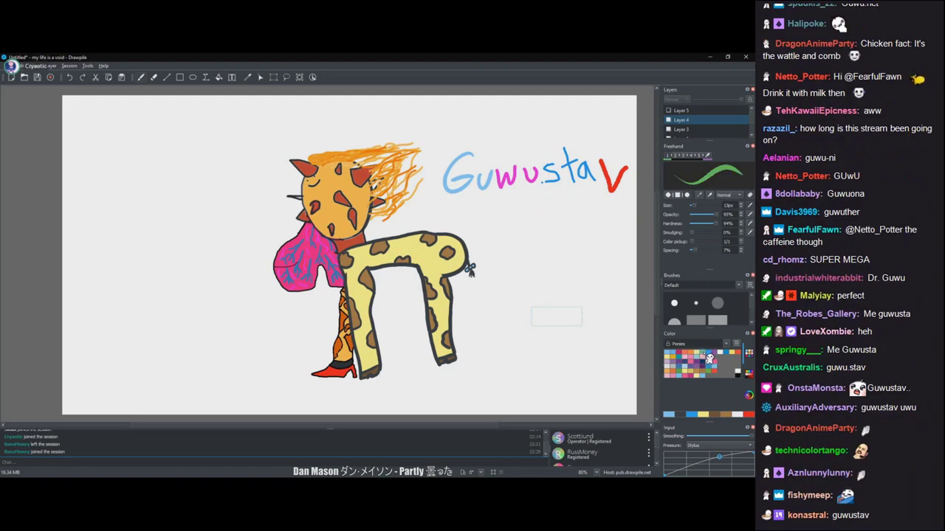
left_click_drag(442, 200, 625, 188)
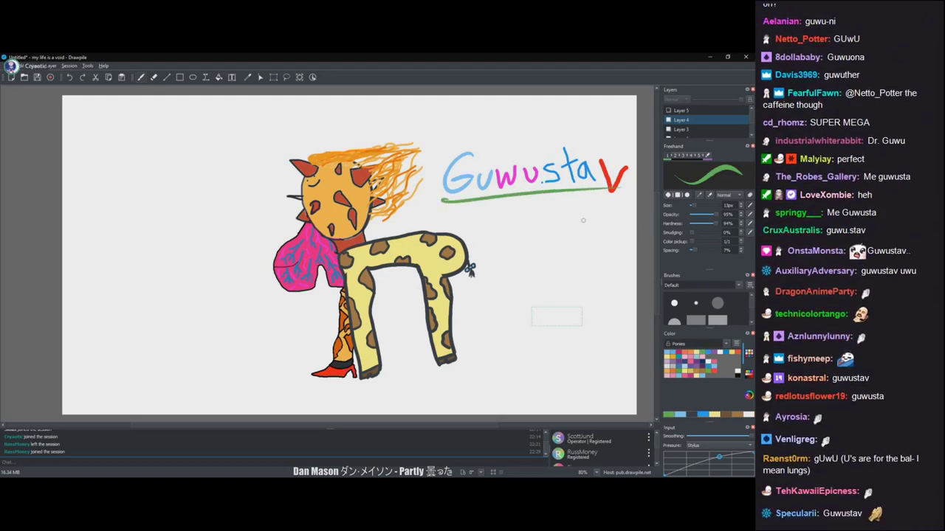
key("ctrl+z")
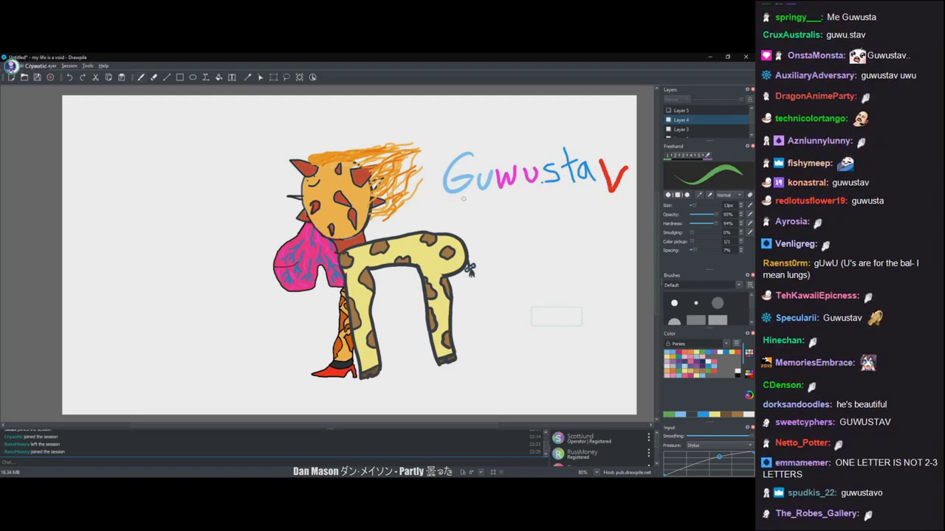
left_click_drag(442, 198, 589, 191)
key("ctrl+z")
left_click_drag(452, 200, 634, 187)
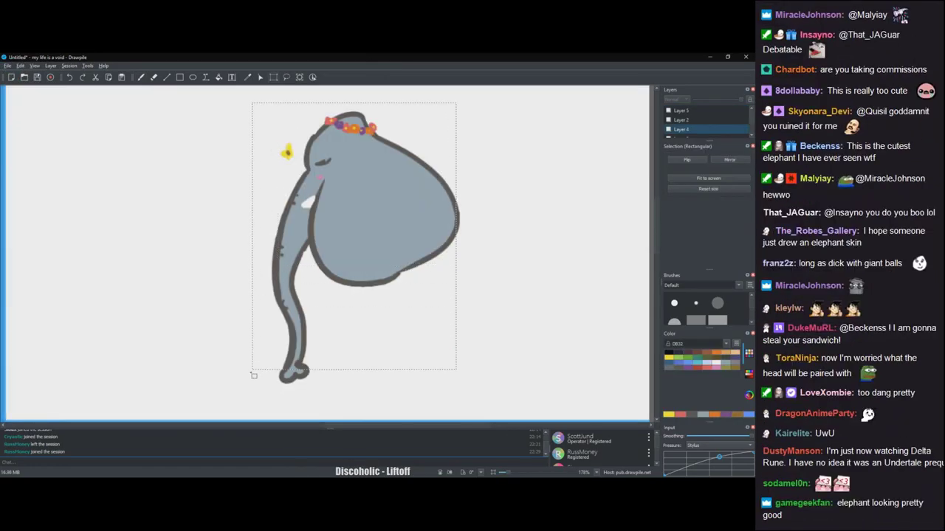
- Extend the selection over the whole flower-crowned elephant head, then zoom out
left_click_drag(254, 376, 253, 386)
key("ctrl+minus")
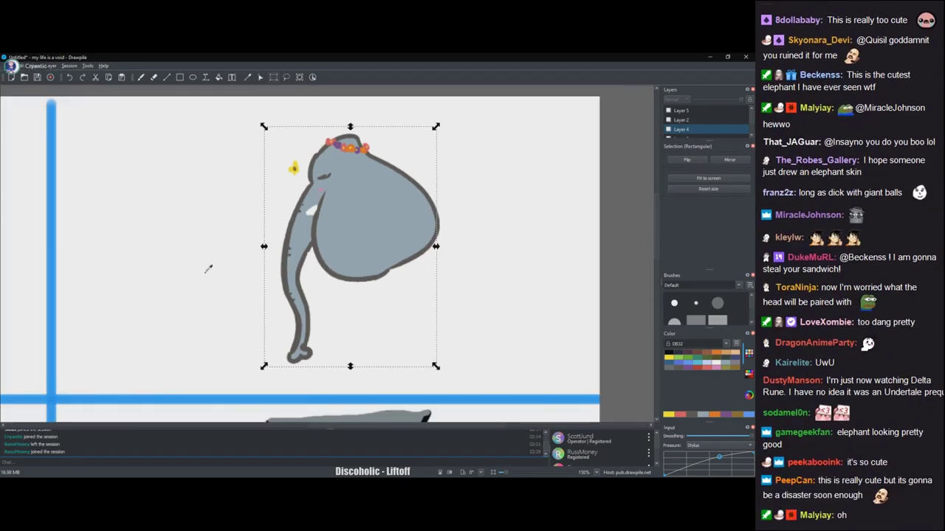
key("ctrl+minus")
- Move the elephant head selection down onto the muscular torso
left_click_drag(211, 219, 395, 211)
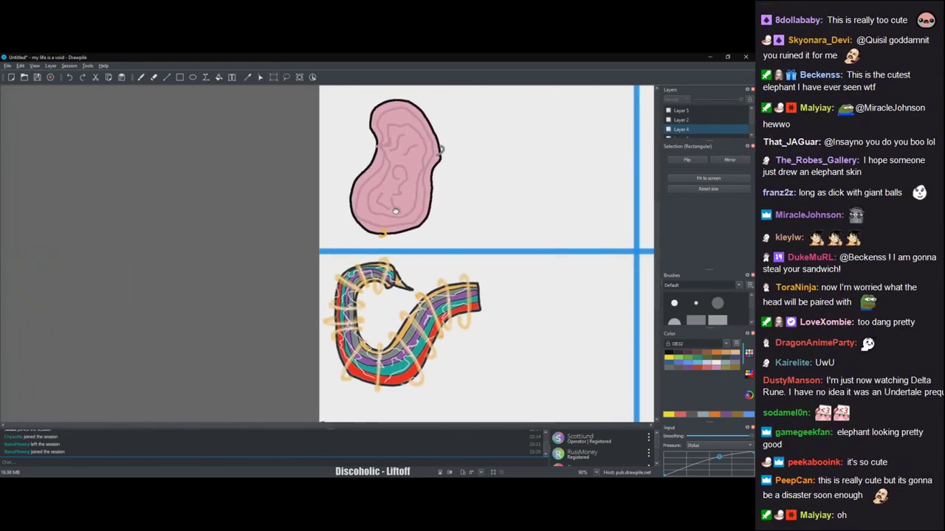
left_click_drag(495, 249, 326, 224)
left_click_drag(384, 211, 340, 208)
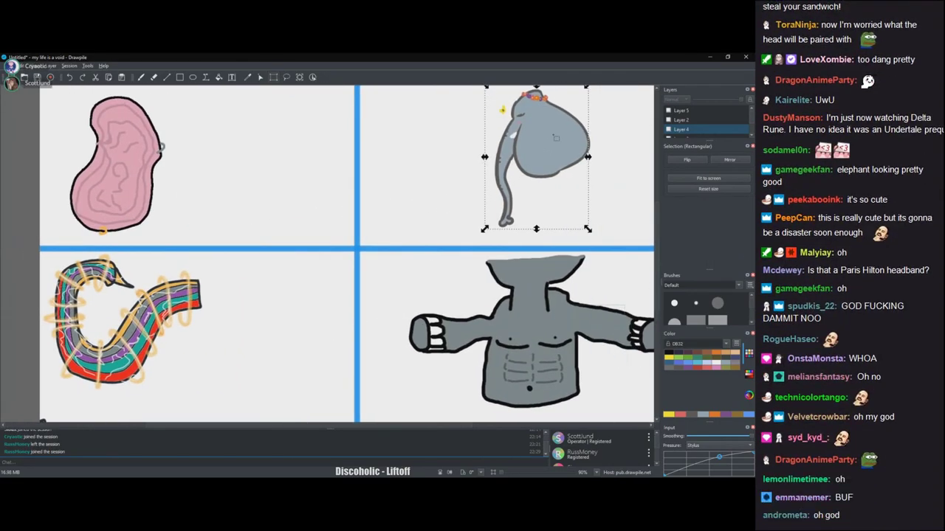
left_click_drag(556, 137, 364, 180)
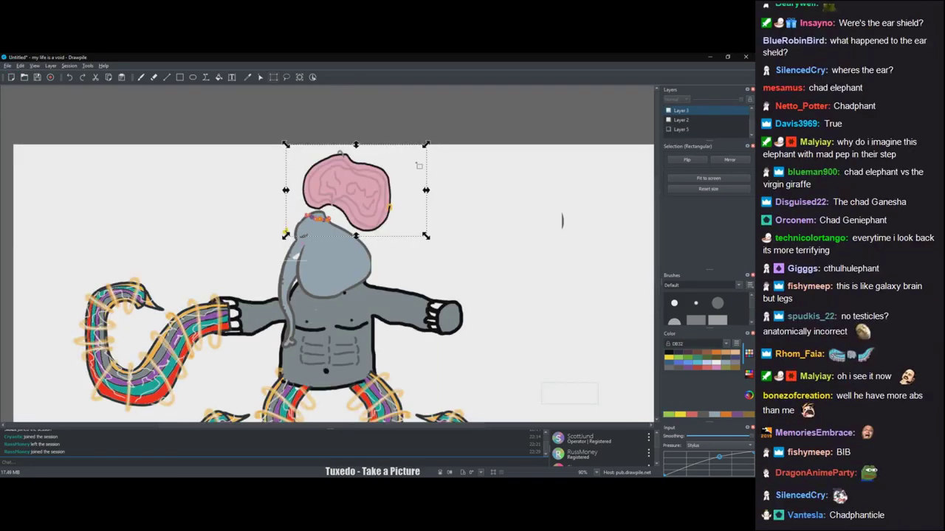
- Tilt the pink brain about 25° clockwise and set it on the elephant's head
left_click_drag(427, 145, 452, 174)
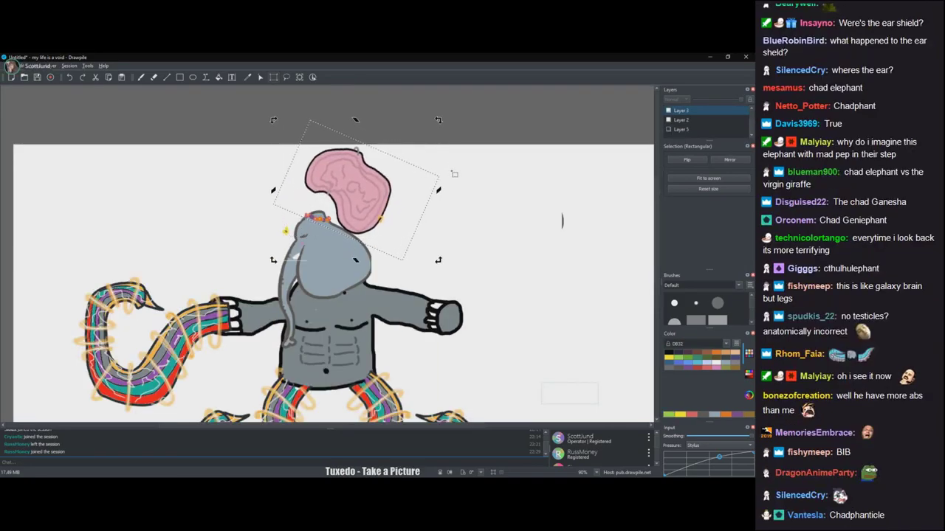
left_click_drag(351, 181, 333, 228)
left_click(495, 205)
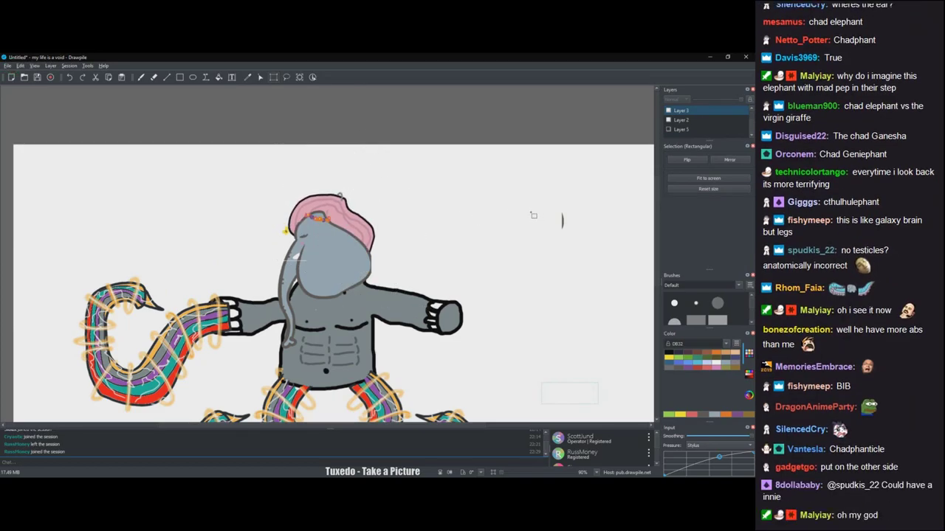
scroll(470, 223, "down", 2)
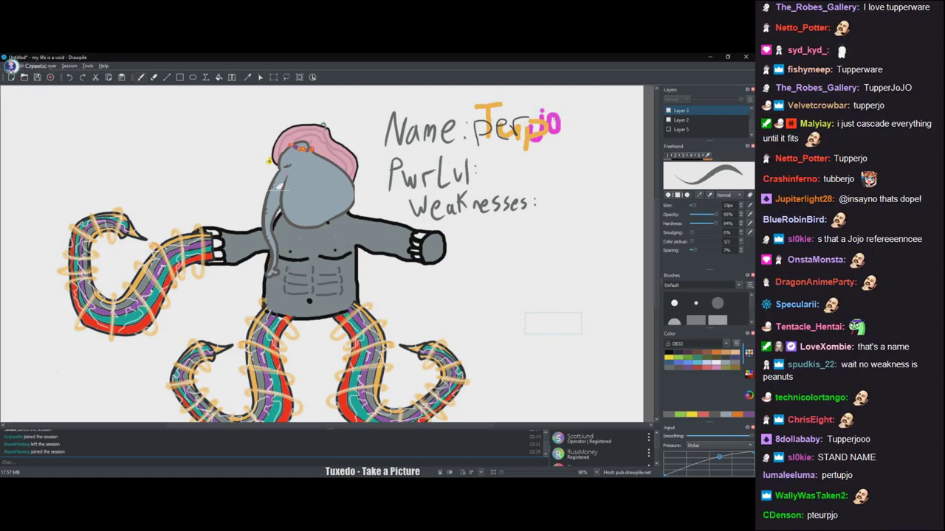
- Add blue letters to the creature's name and set up a dark grey flood fill
left_click(692, 366)
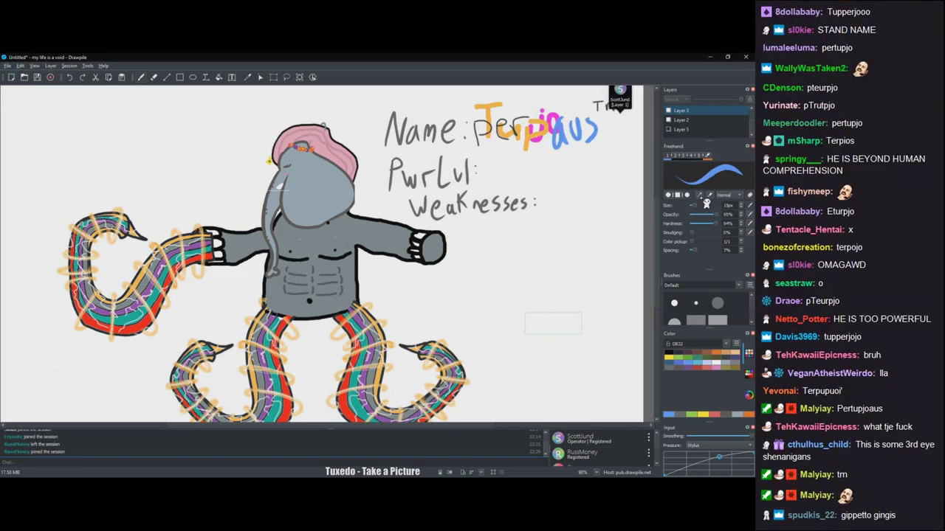
left_click(741, 206)
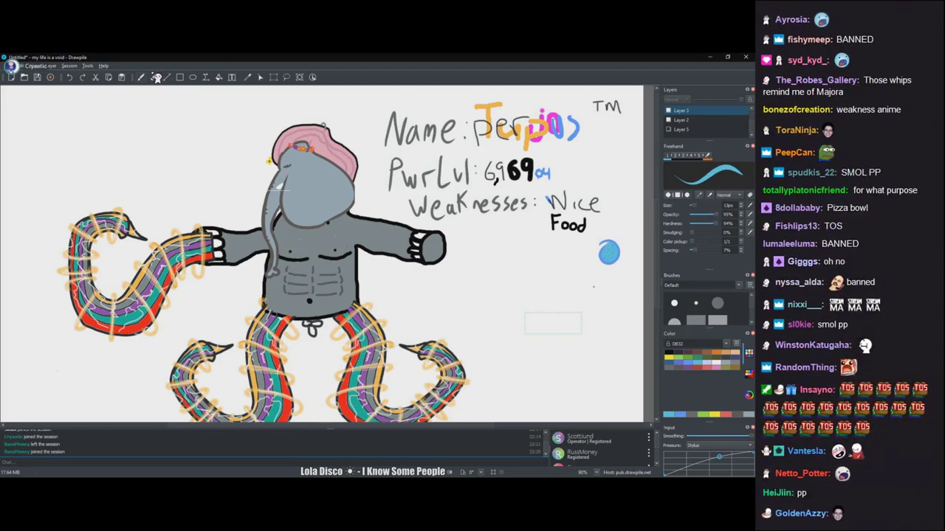
left_click(155, 77)
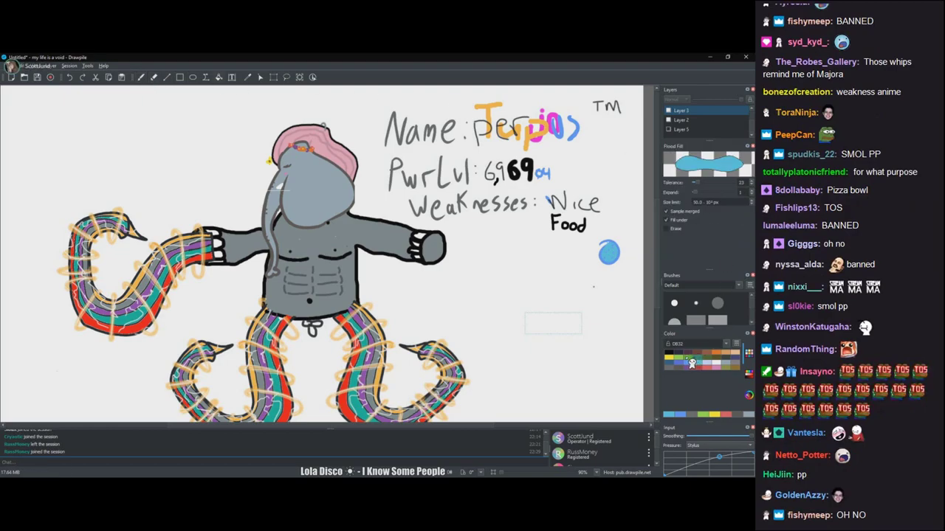
left_click(732, 352)
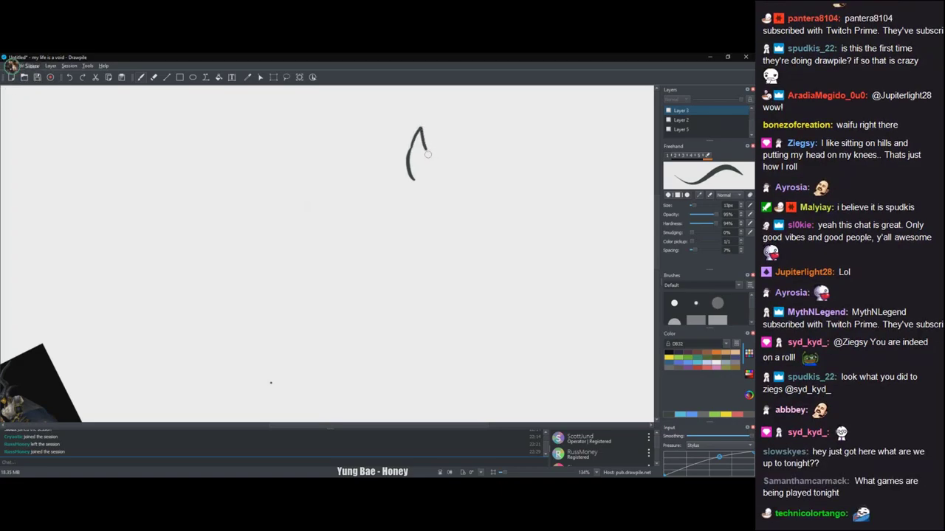
- Draw the horned cat head's ear and side outlines, undoing misplaced strokes
mouse_move(426, 148)
left_mouse_down()
mouse_move(457, 152)
mouse_move(471, 180)
left_mouse_up()
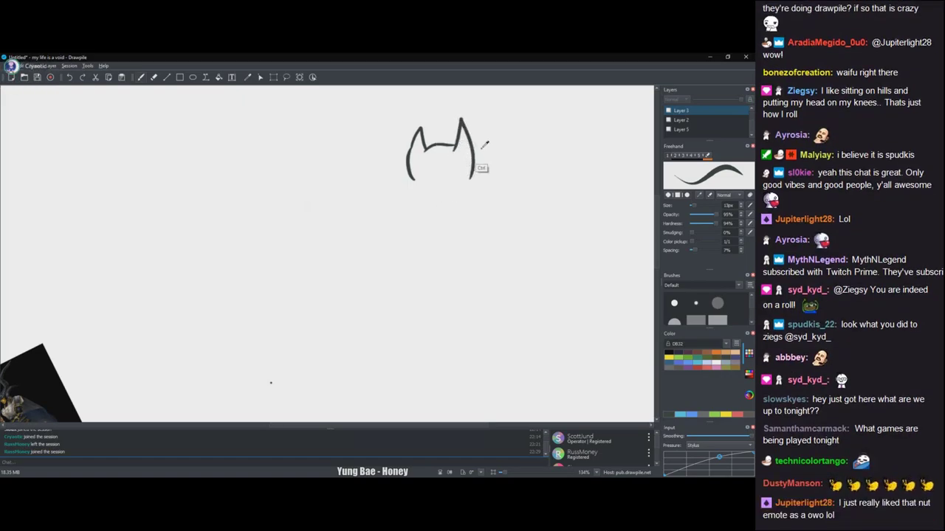
key("ctrl+z")
mouse_move(454, 144)
left_mouse_down()
mouse_move(466, 115)
mouse_move(473, 146)
left_mouse_up()
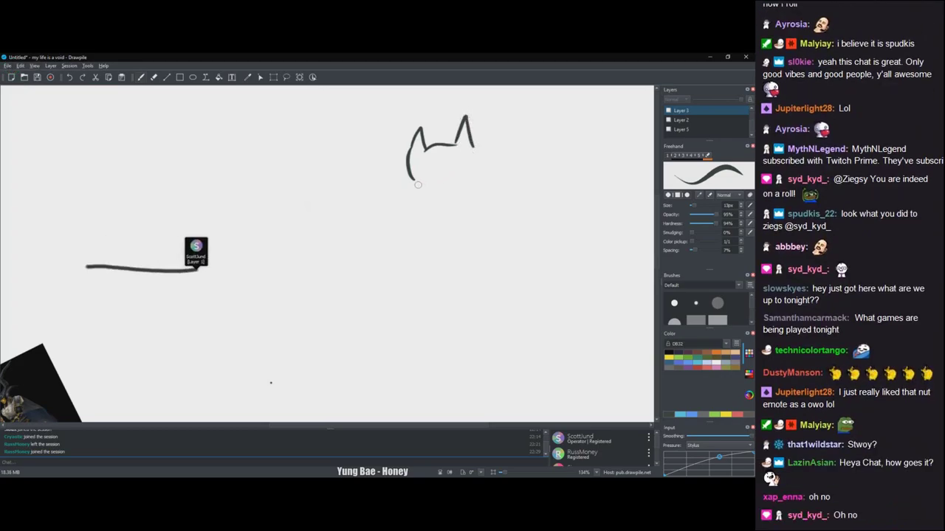
mouse_move(414, 180)
left_mouse_down()
mouse_move(438, 202)
mouse_move(471, 148)
left_mouse_up()
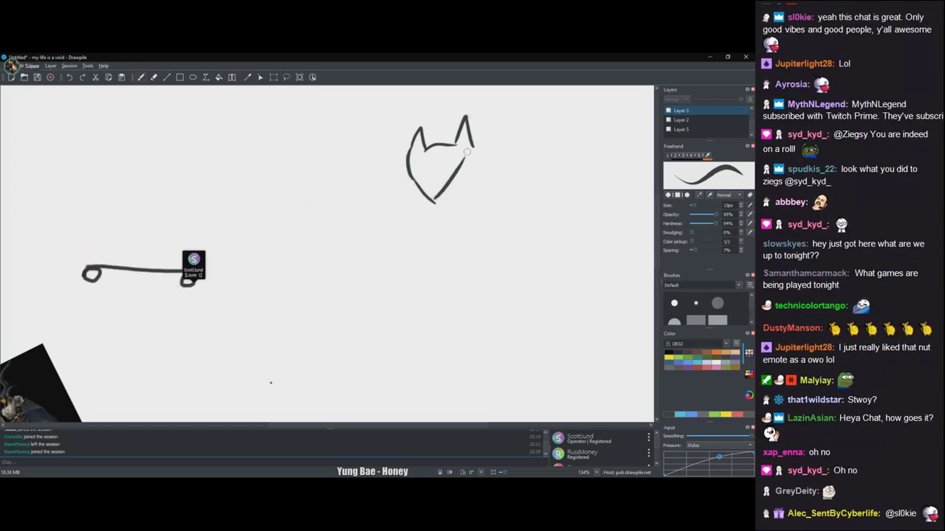
key("ctrl+z")
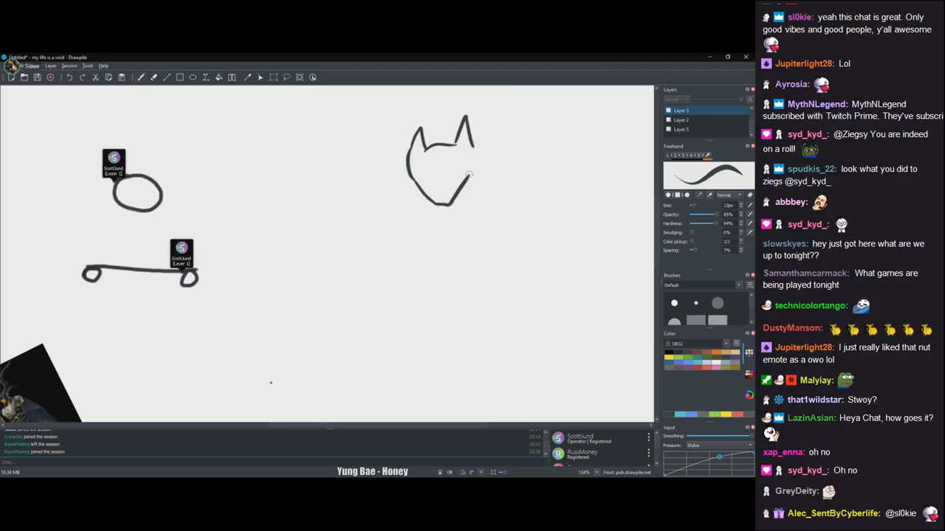
left_click_drag(419, 171, 418, 169)
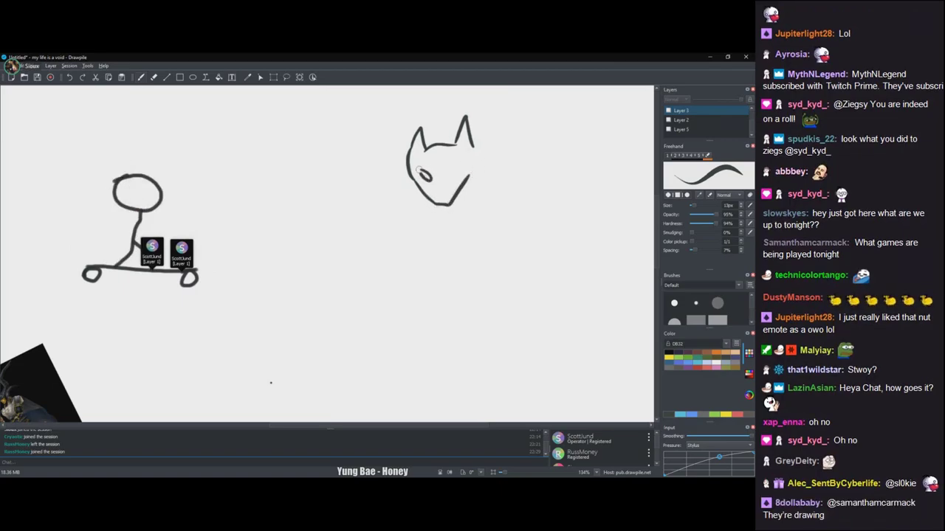
key("ctrl+z")
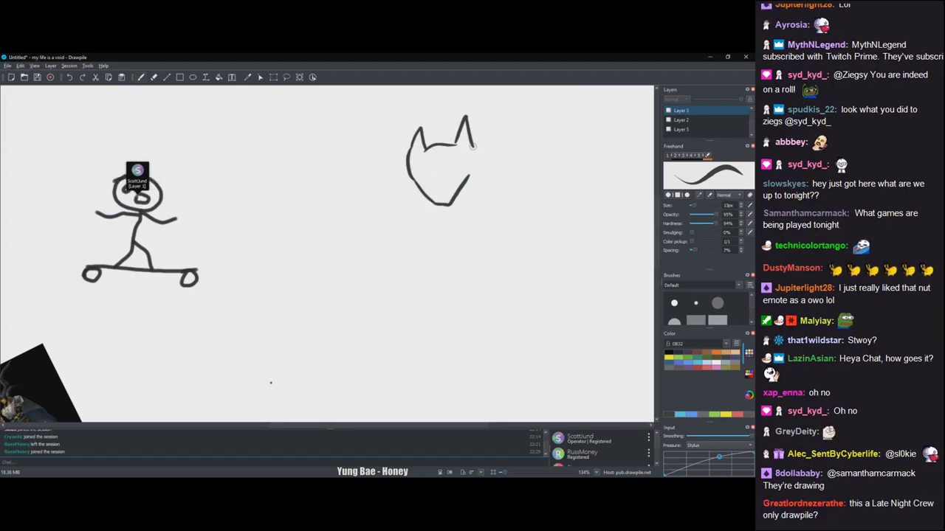
left_click_drag(473, 146, 481, 175)
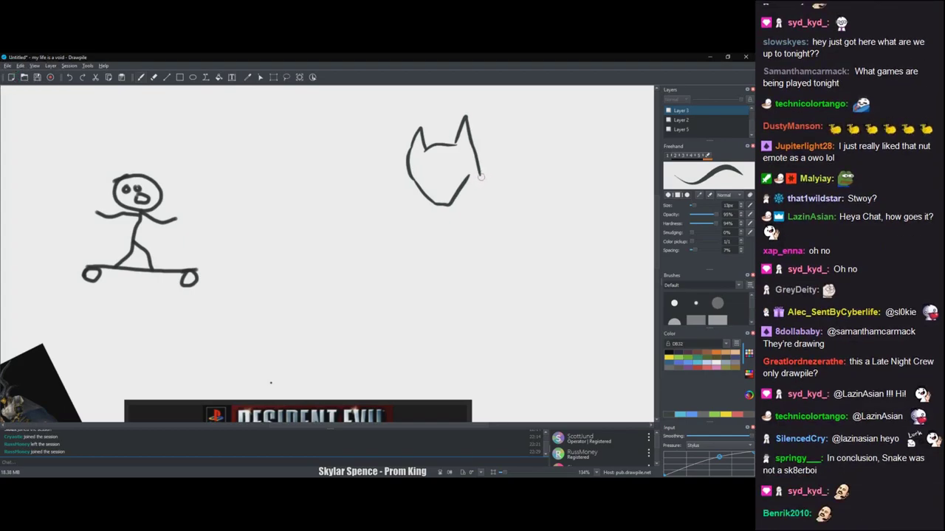
left_click_drag(480, 176, 492, 188)
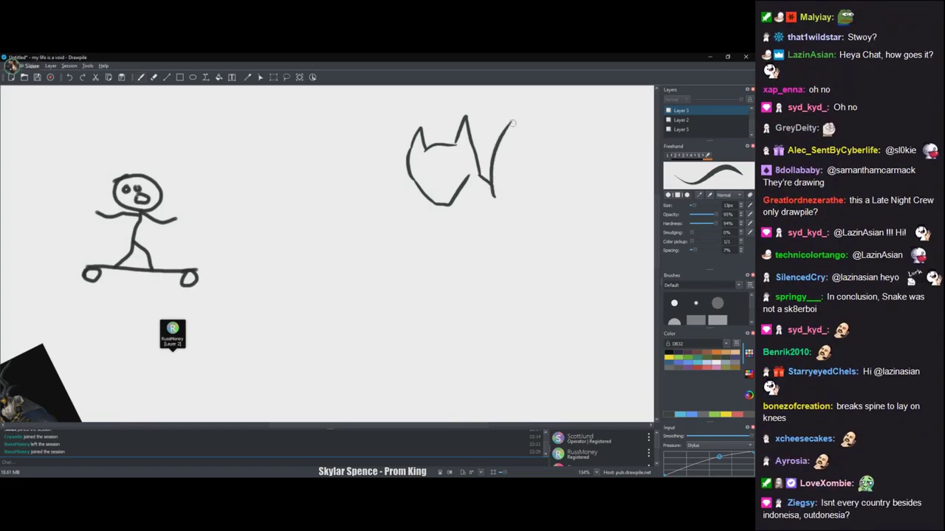
- Draw the curved wing arc on the right and neck lines running down
left_click_drag(511, 123, 543, 115)
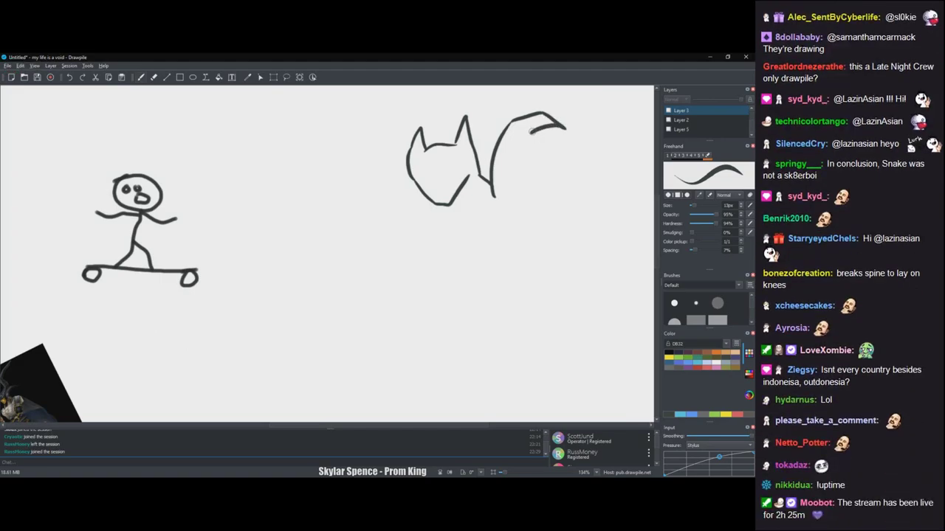
left_click_drag(563, 128, 527, 140)
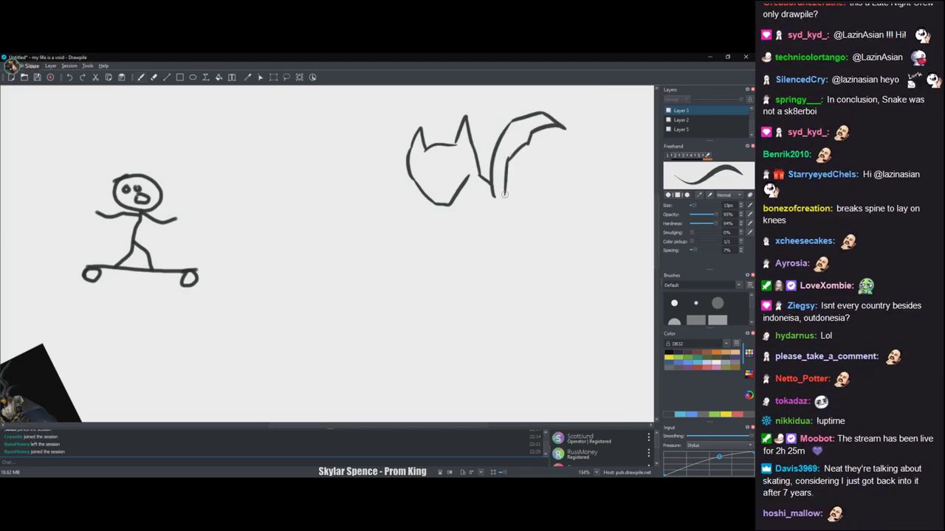
left_click_drag(506, 194, 511, 215)
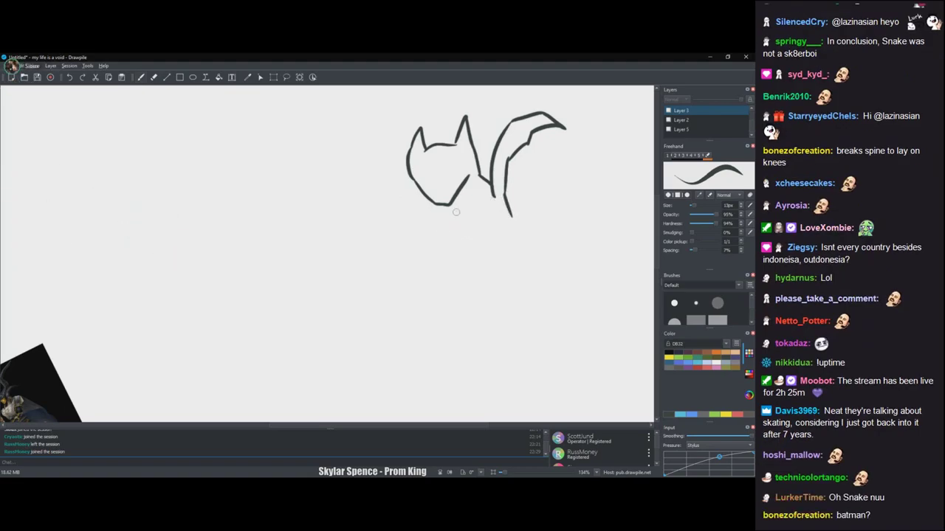
left_click_drag(454, 201, 459, 230)
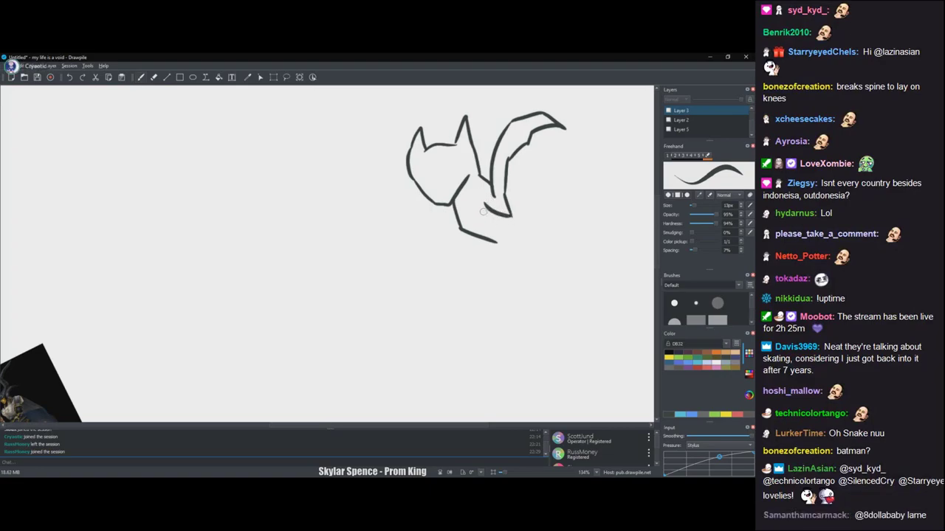
- Add the neck line, an inner wing line, the body's left edge and a chest stroke
mouse_move(450, 204)
left_mouse_down()
mouse_move(435, 261)
mouse_move(455, 294)
left_mouse_up()
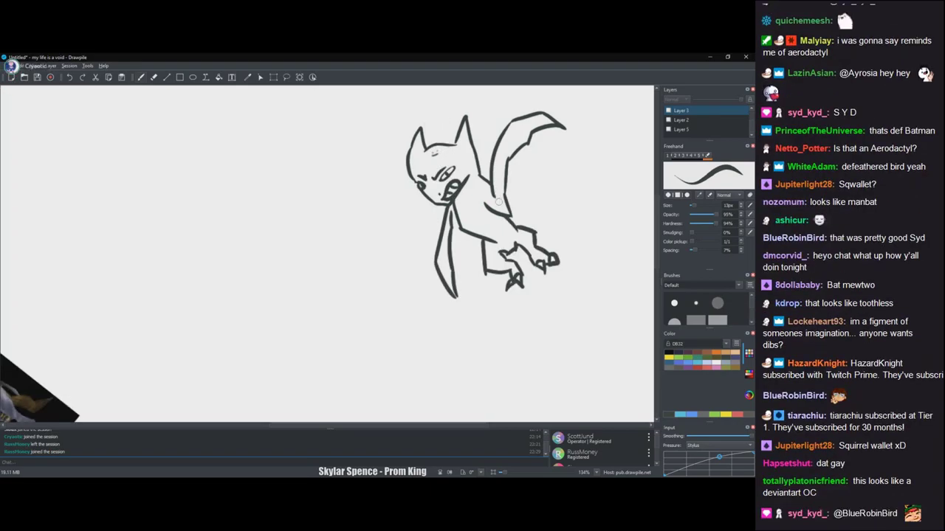
left_click_drag(495, 206, 510, 136)
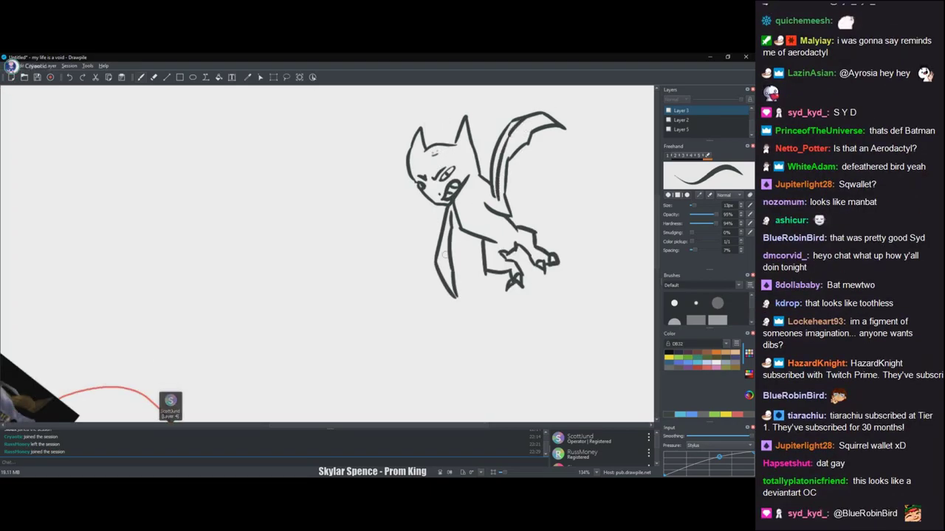
left_click_drag(443, 292, 452, 233)
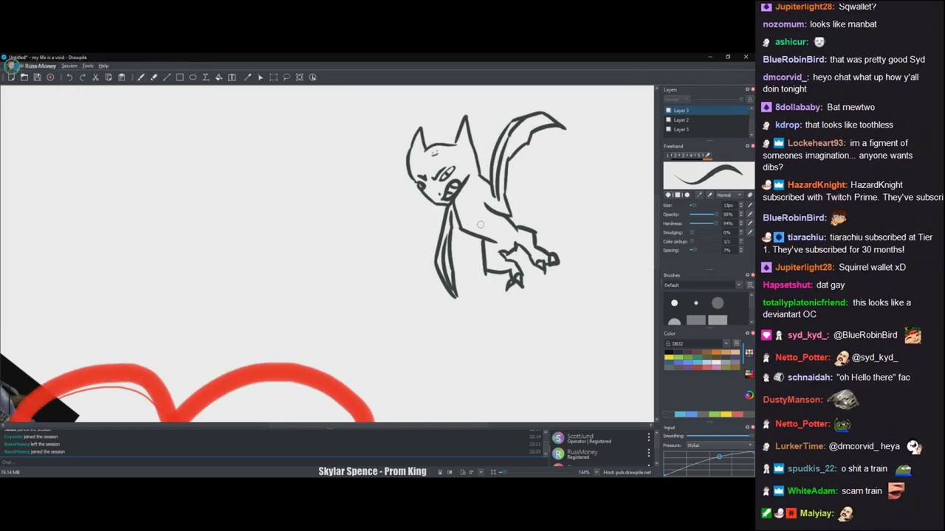
left_click_drag(478, 223, 496, 212)
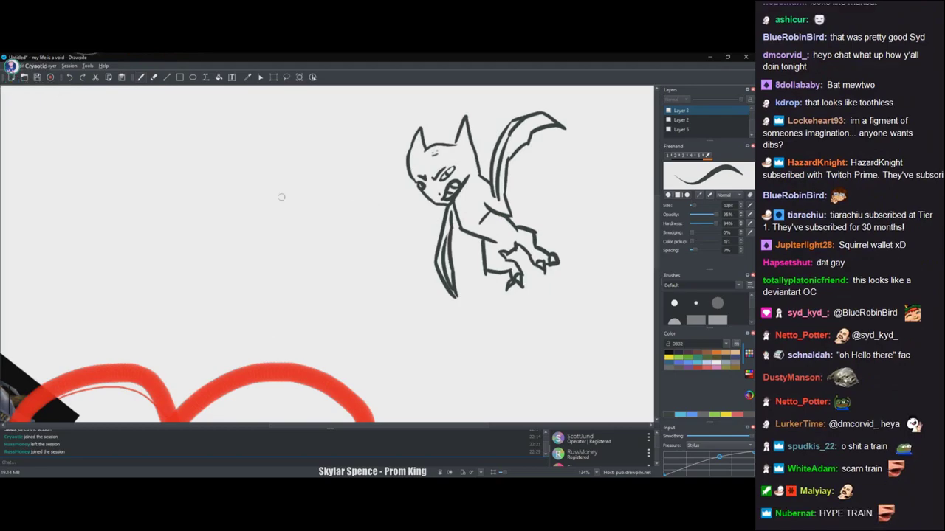
- Zoom out and pan, then sketch a round-headed figure with feet below-left of the bat
scroll(276, 194, "down", 2)
left_click_drag(227, 250, 394, 222)
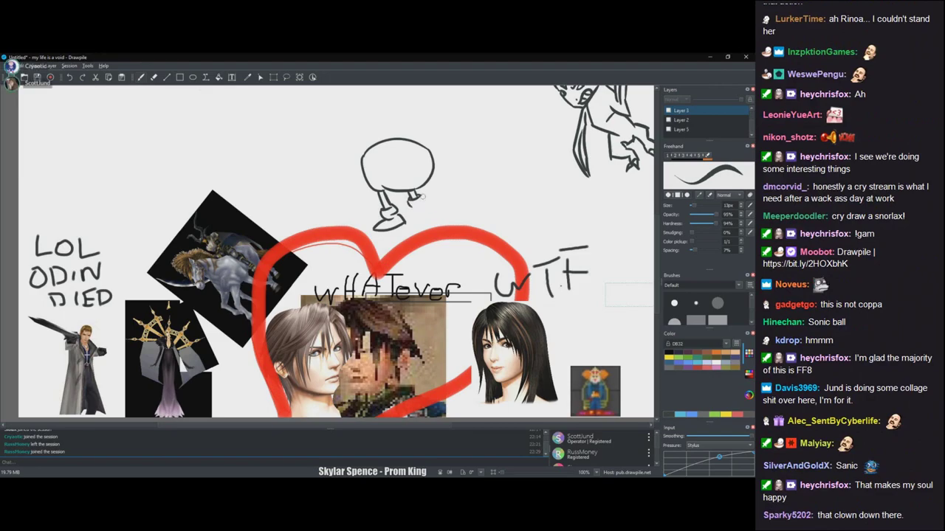
left_click_drag(428, 201, 451, 200)
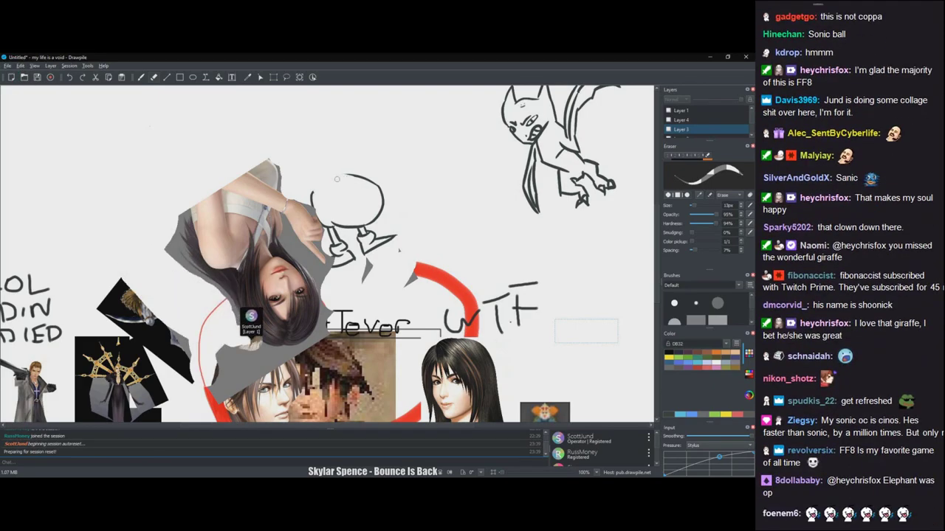
- Return to the Freehand brush and outline the back of the figure's capped head
key("b")
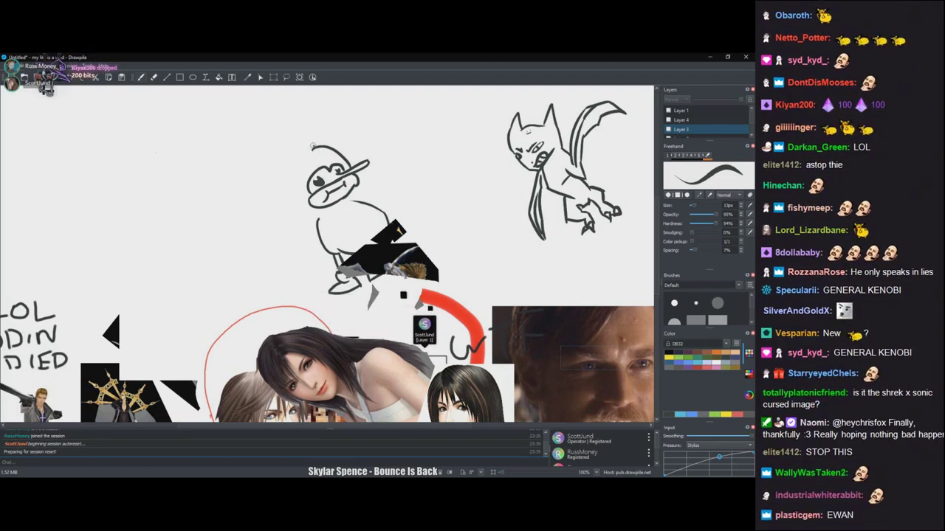
left_click_drag(316, 146, 285, 221)
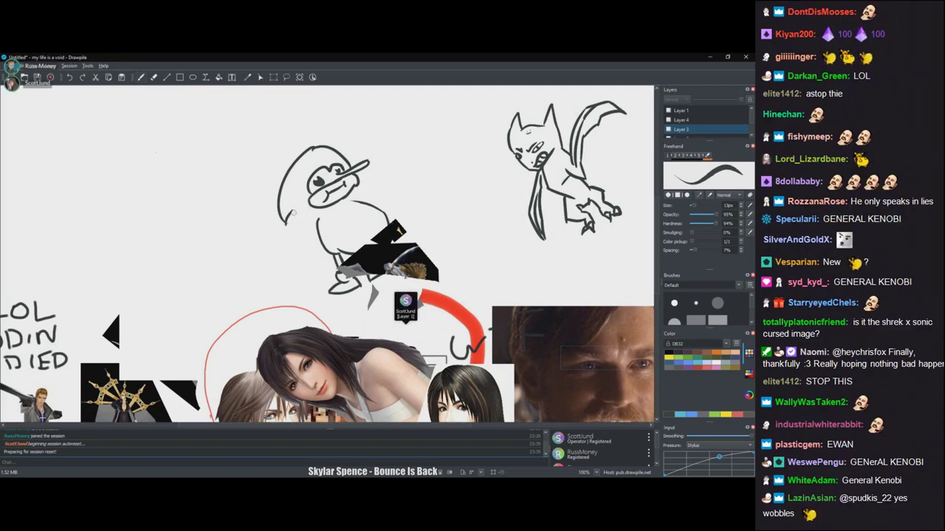
- Add a body stroke below the head, erase a stray mark, and pan up to the canvas's top edge
left_click_drag(293, 214, 301, 233)
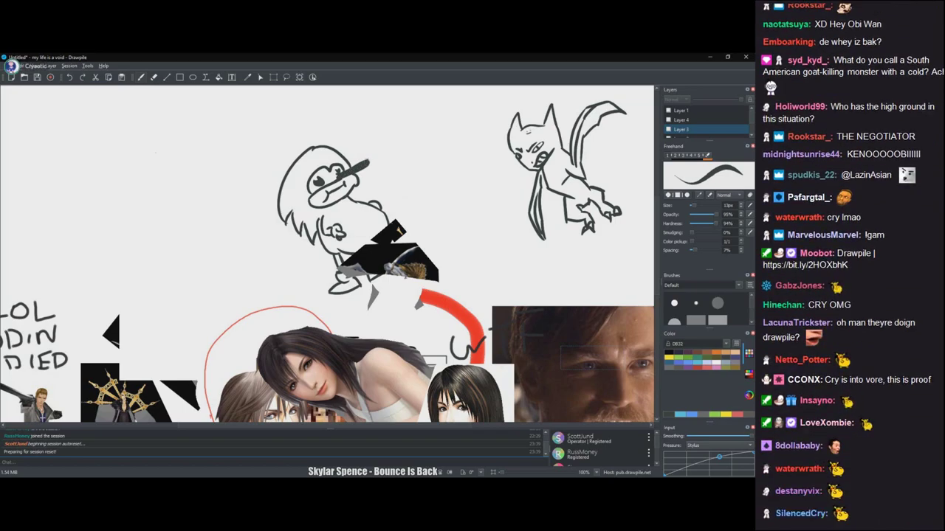
key("e")
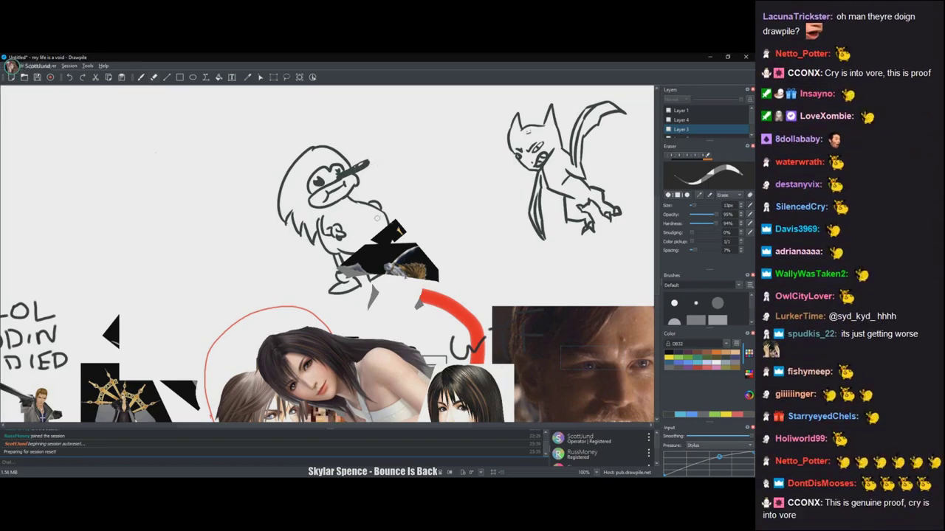
key("b")
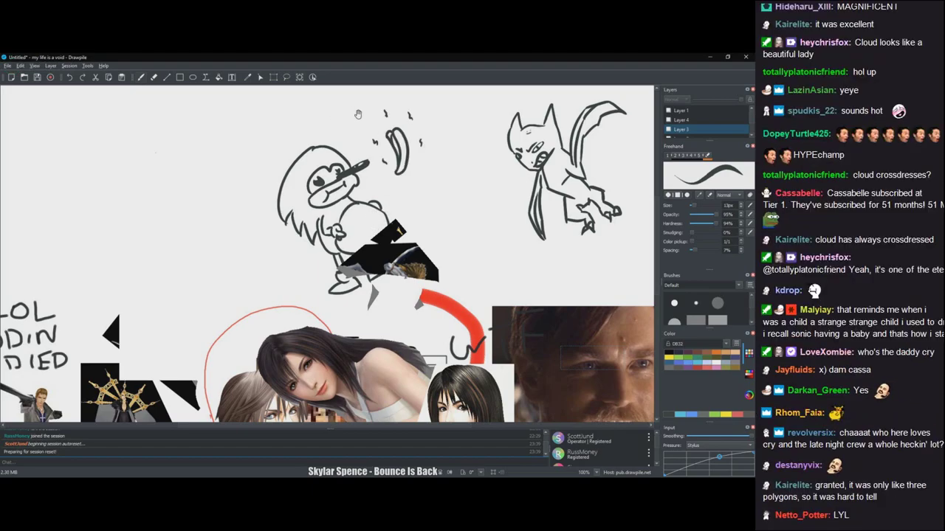
left_click_drag(358, 115, 400, 162)
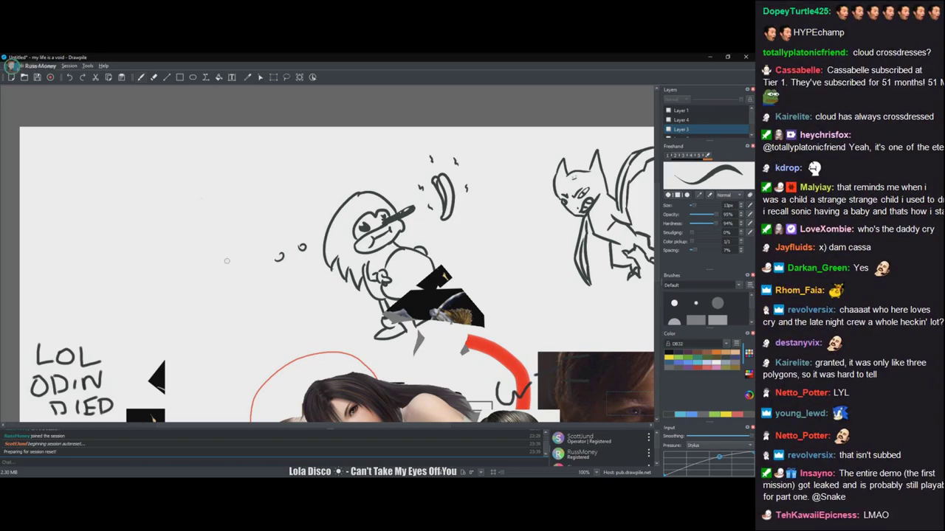
- Write 'Chili one' inside a cloud-shaped bubble beside the figure, then reframe the view
left_click_drag(244, 249, 250, 261)
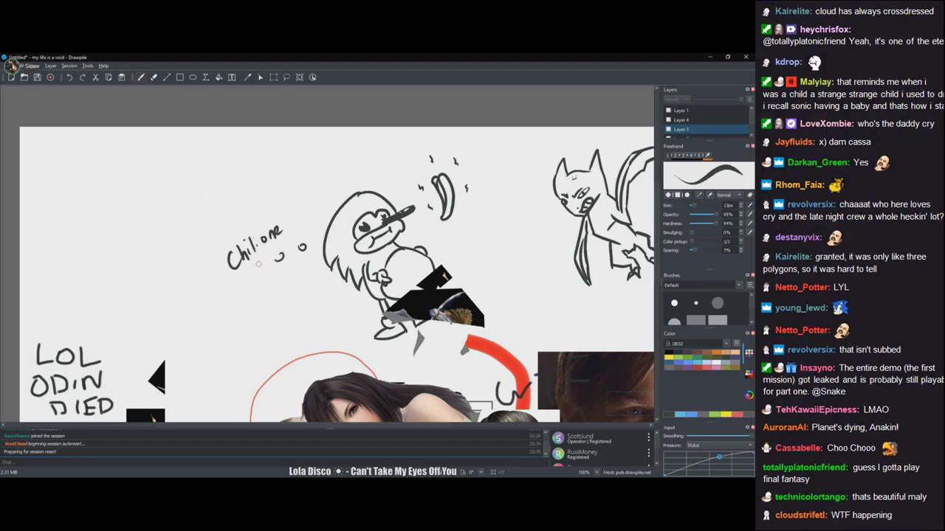
left_click_drag(289, 214, 274, 260)
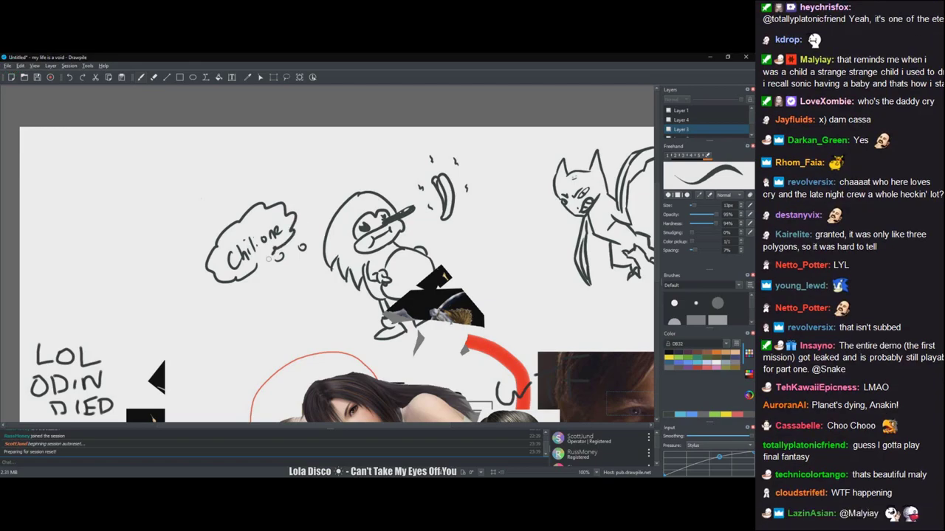
left_click_drag(480, 238, 431, 248)
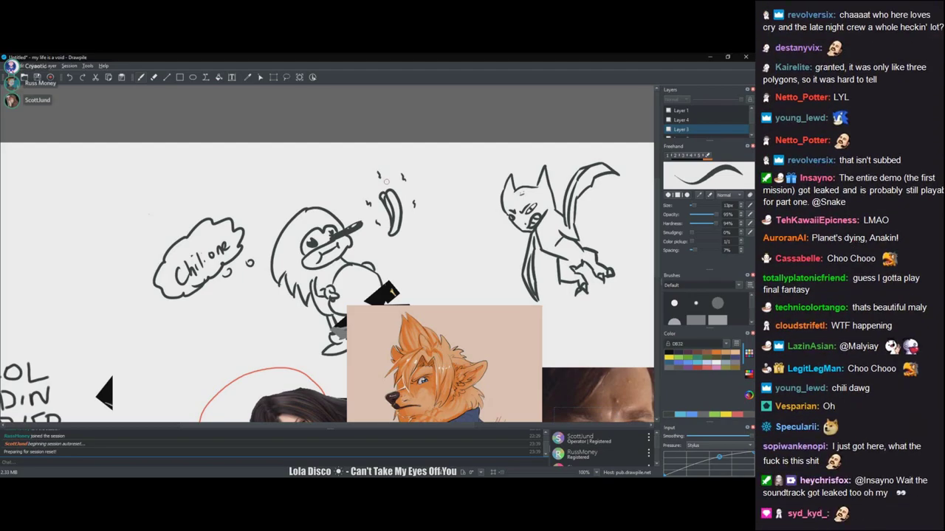
- Scroll to show the Sonic-like figure together with the pasted character photos
scroll(479, 190, "down", 3)
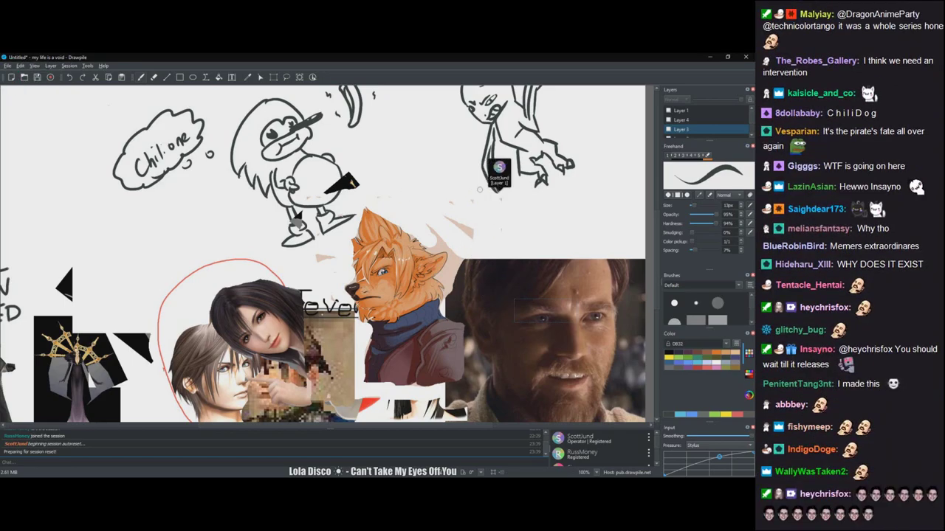
left_click_drag(364, 143, 419, 239)
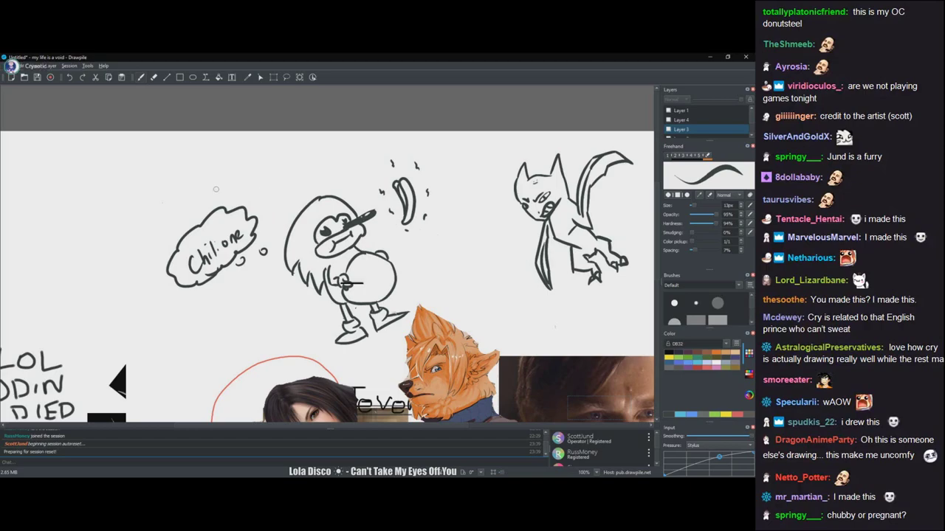
mouse_move(215, 188)
left_mouse_down()
mouse_move(160, 104)
mouse_move(297, 52)
mouse_move(396, 225)
mouse_move(248, 231)
left_mouse_up()
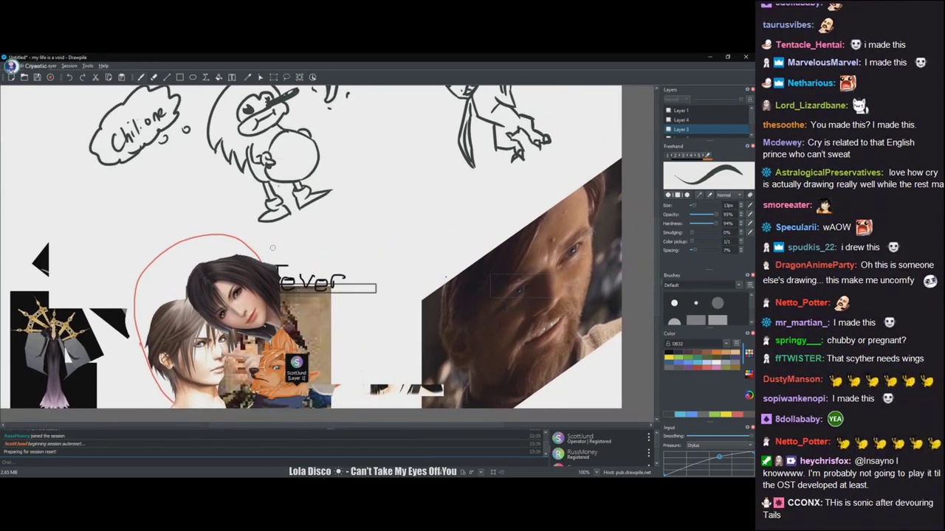
left_click_drag(270, 247, 295, 274)
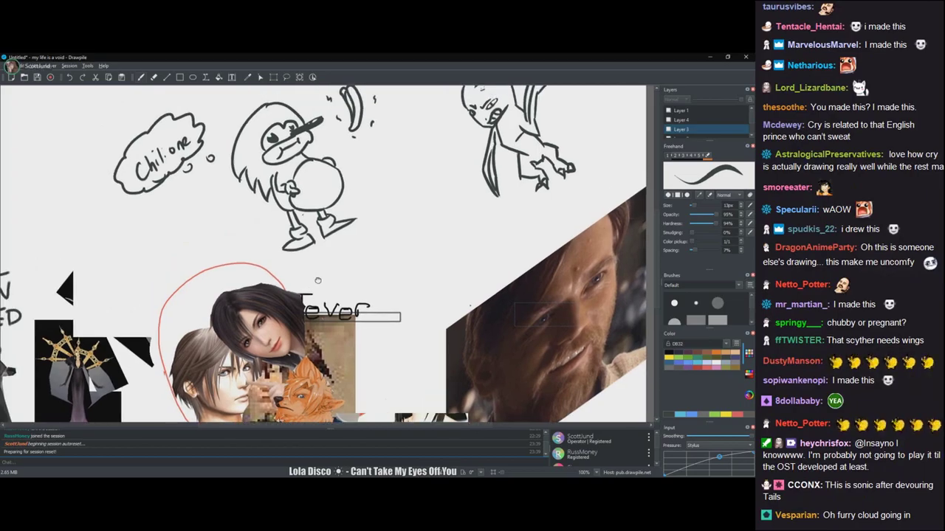